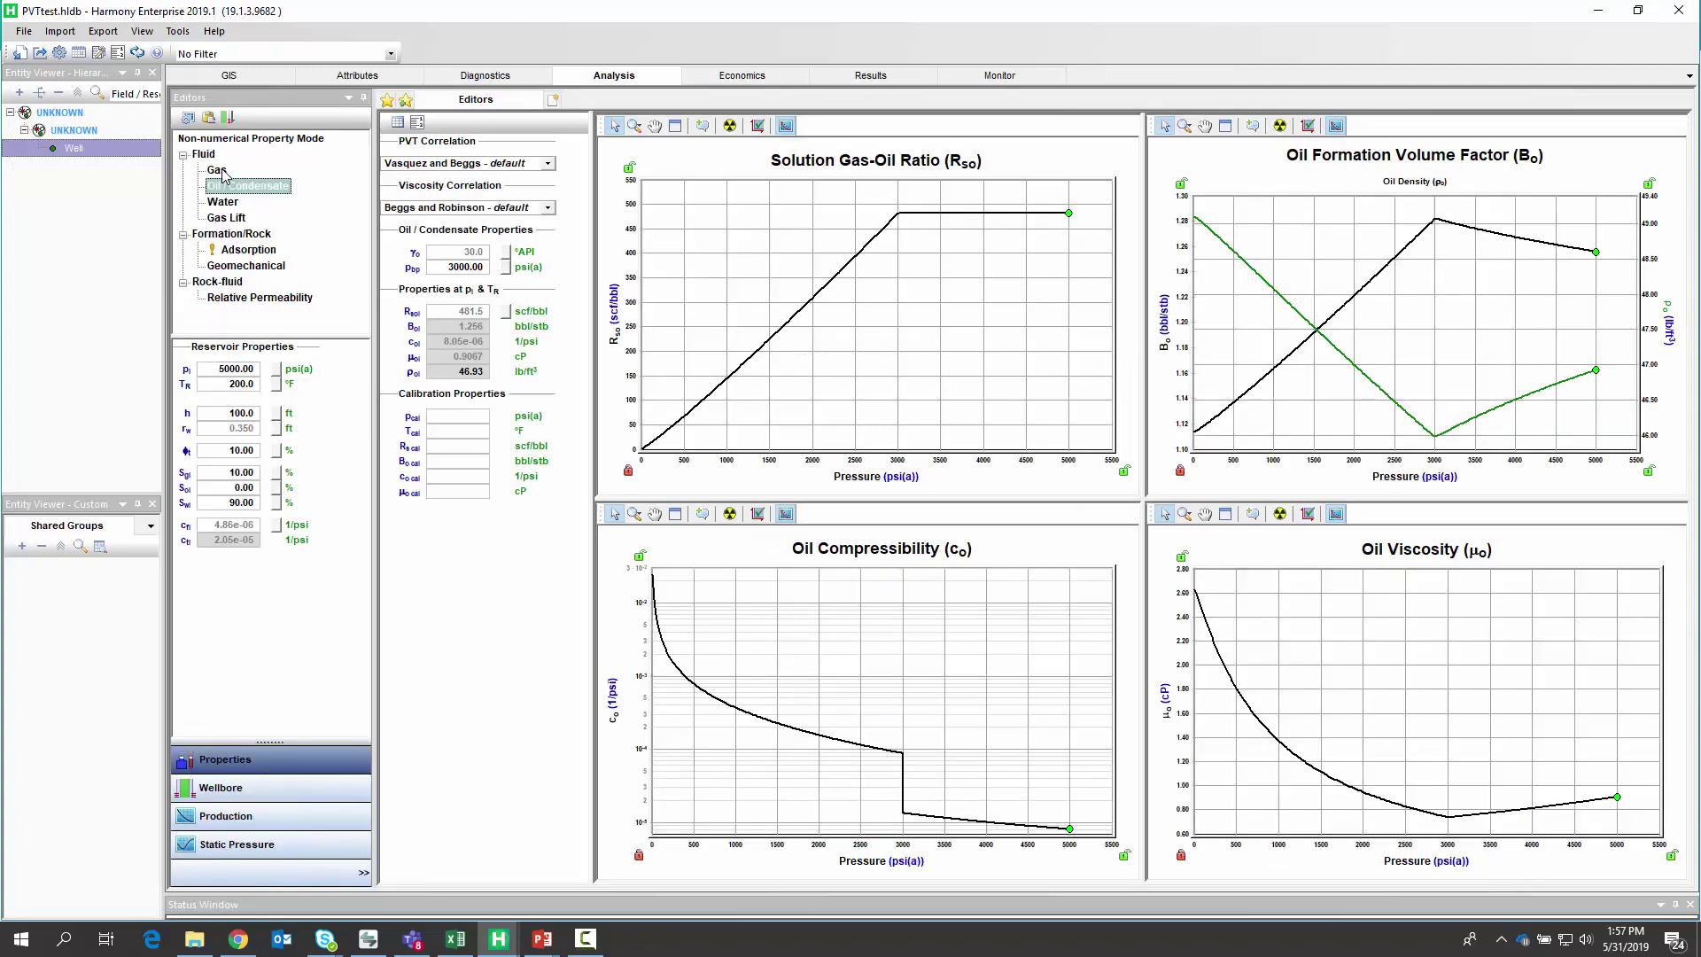
# - Review the Oil / Condensate PVT correlation options and bring up the Oil correlations help page
pyautogui.click(218, 170)
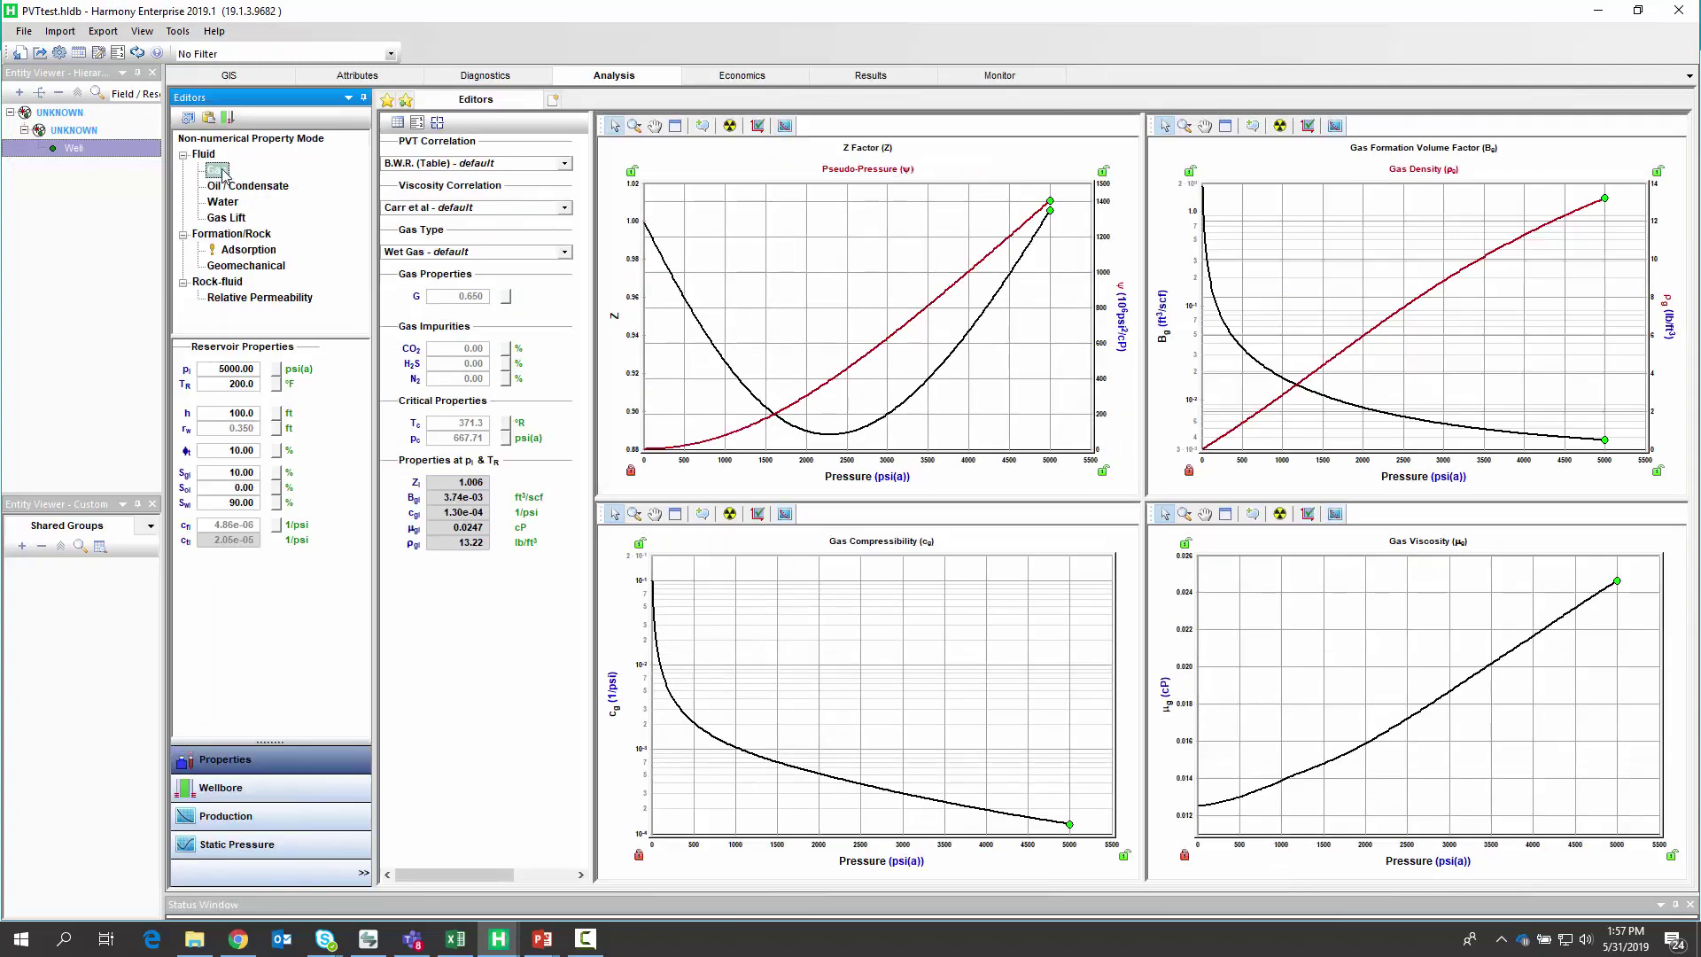
pyautogui.click(228, 188)
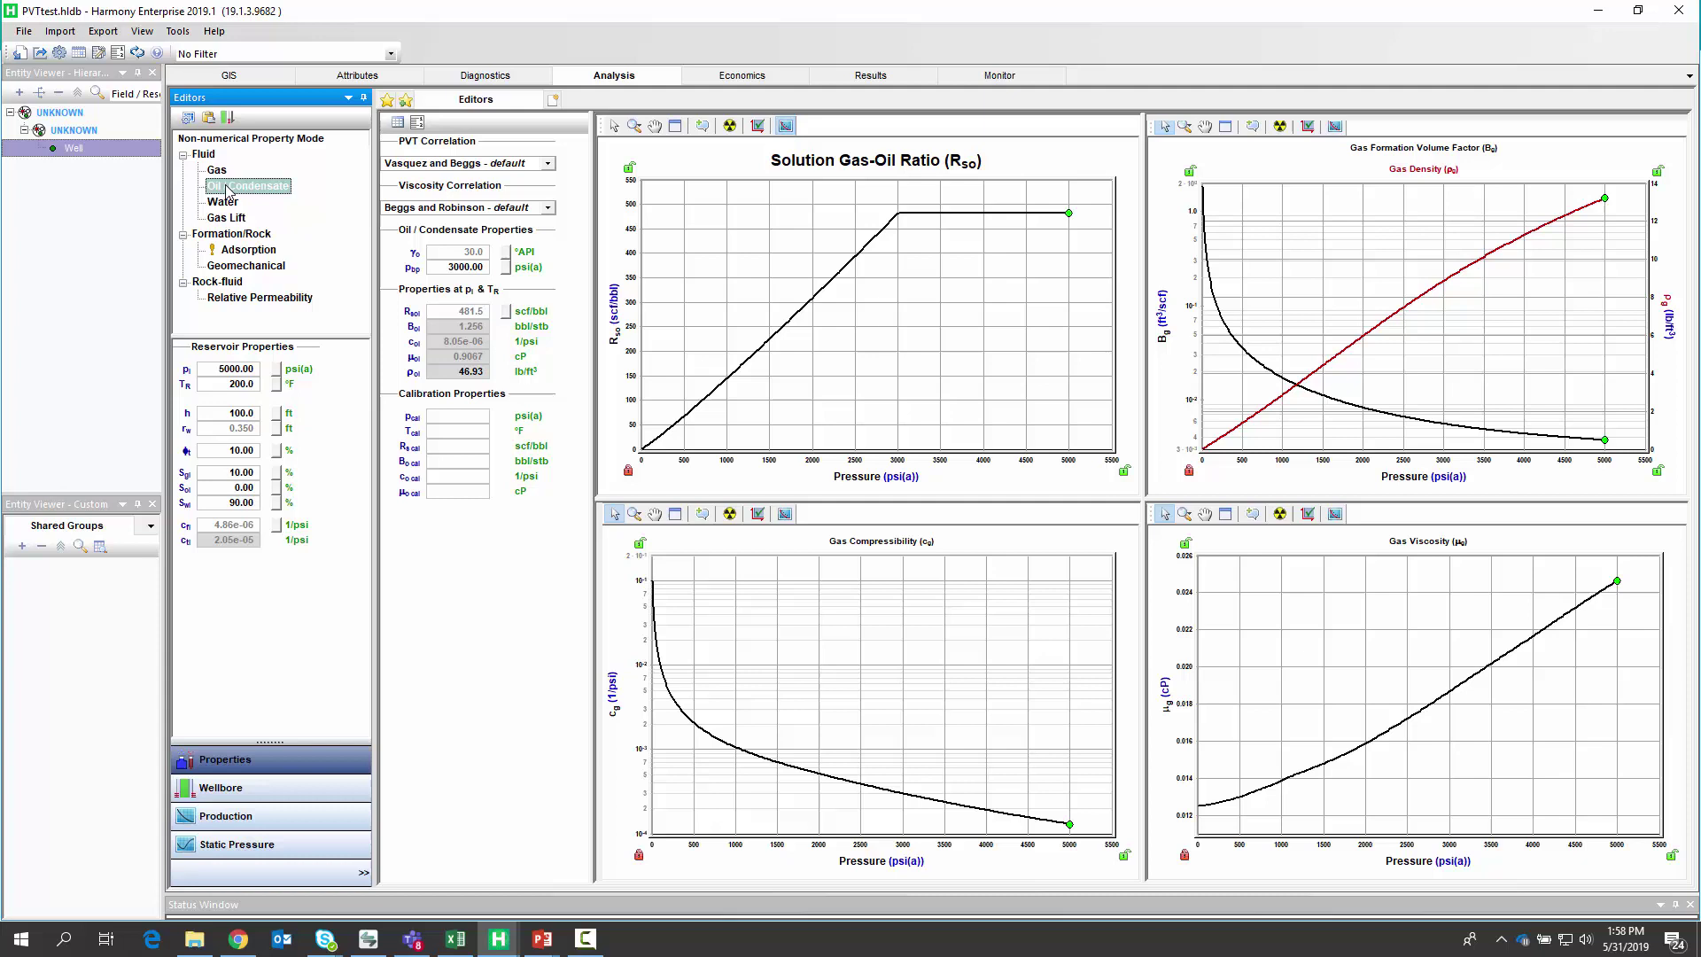
pyautogui.click(549, 164)
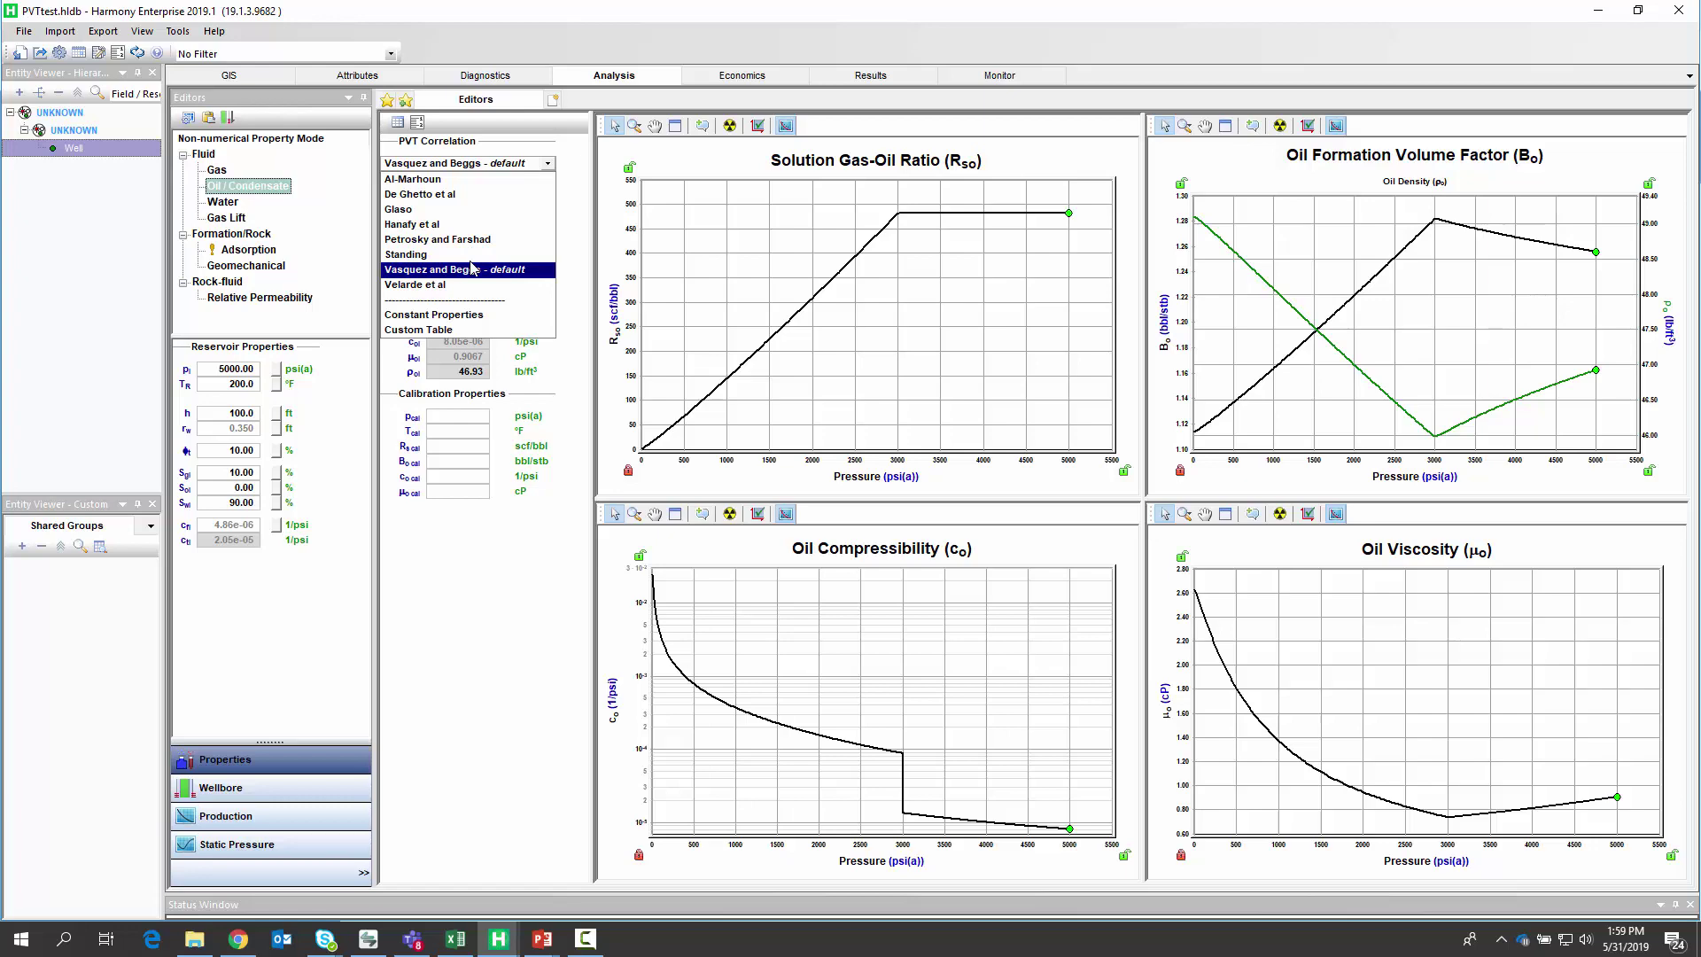
pyautogui.click(254, 945)
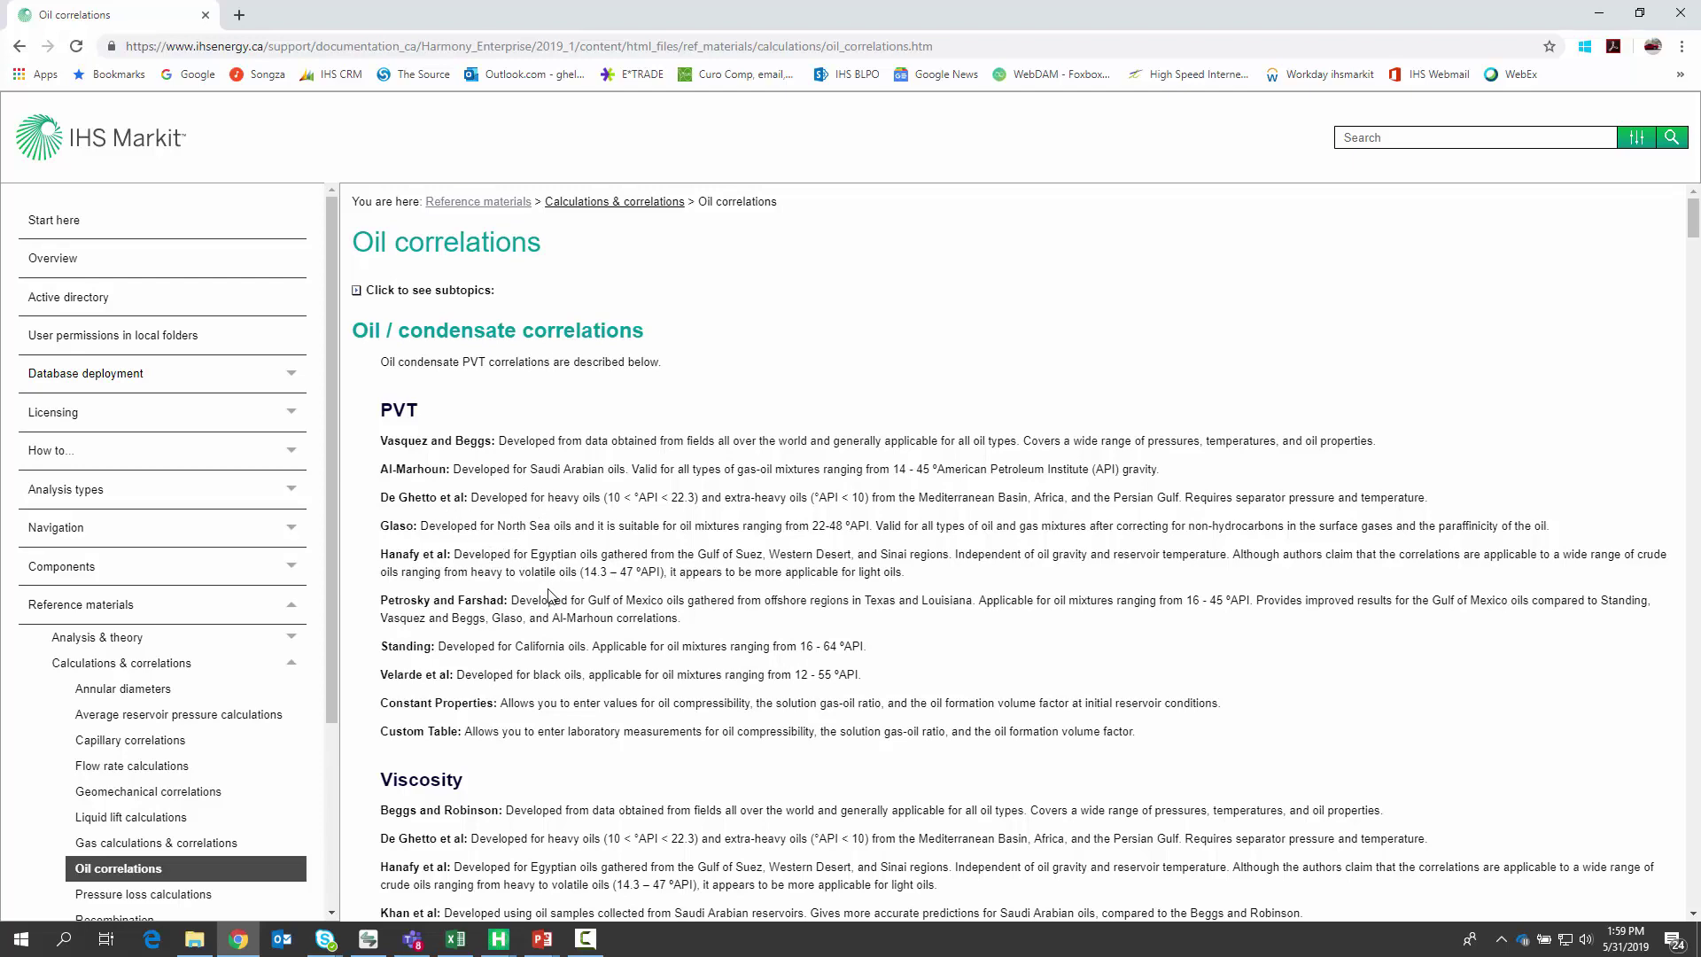
pyautogui.scroll(-8, 549, 595)
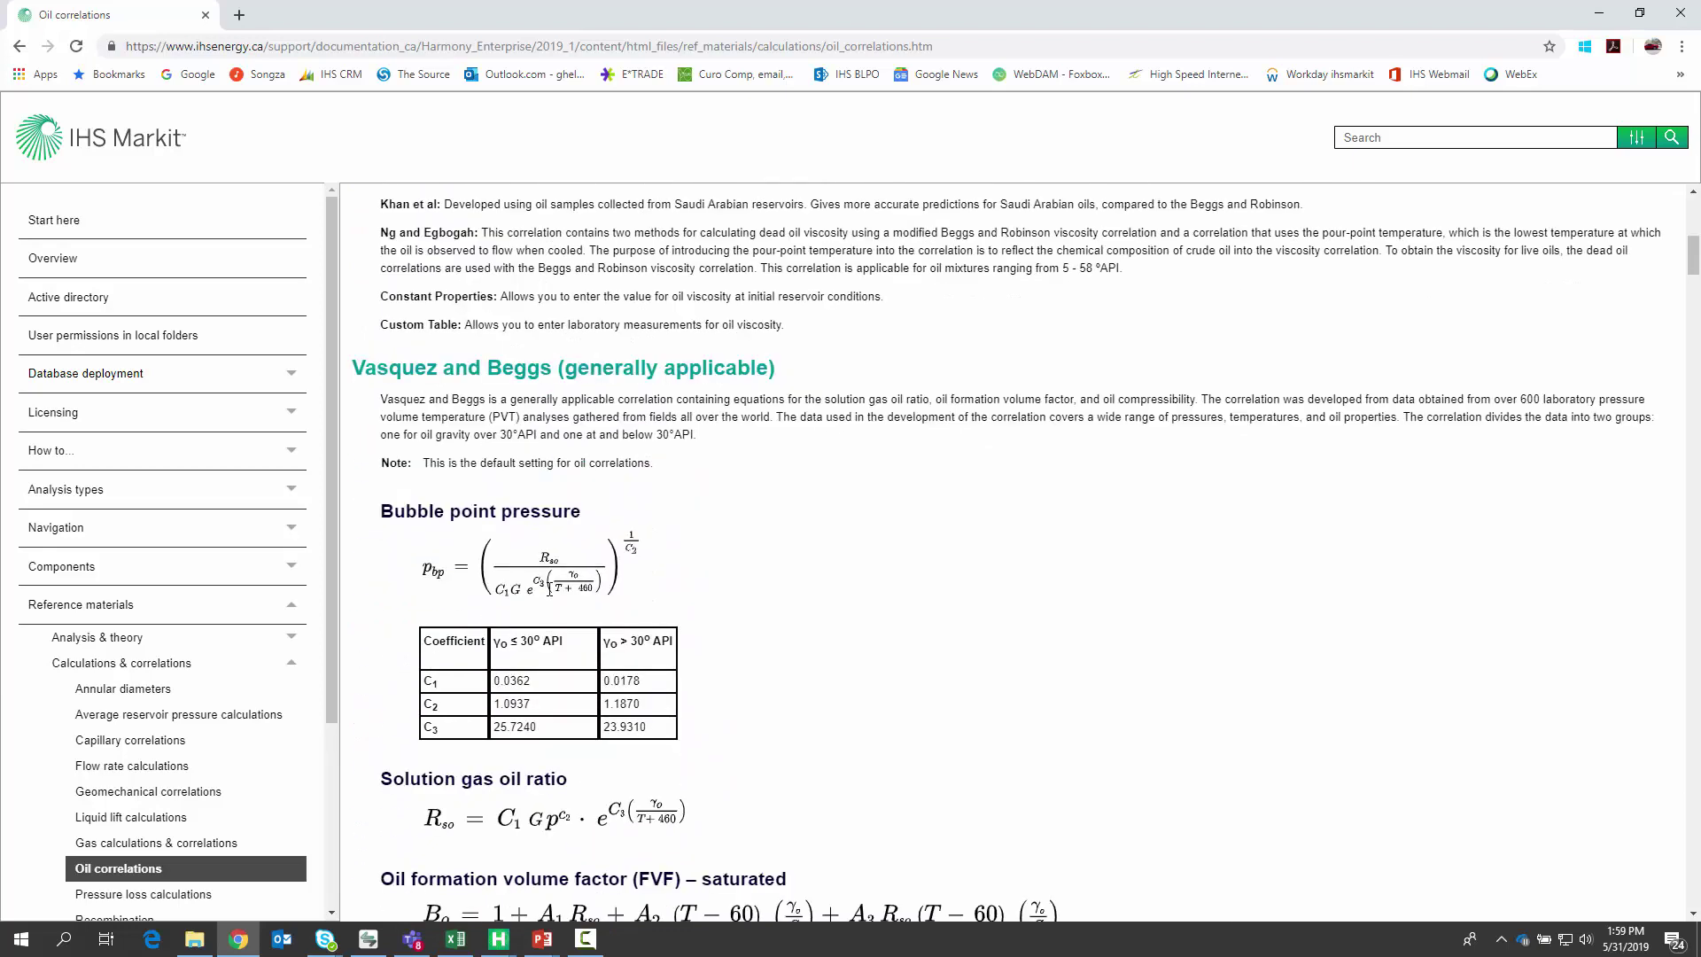
pyautogui.scroll(-6, 549, 590)
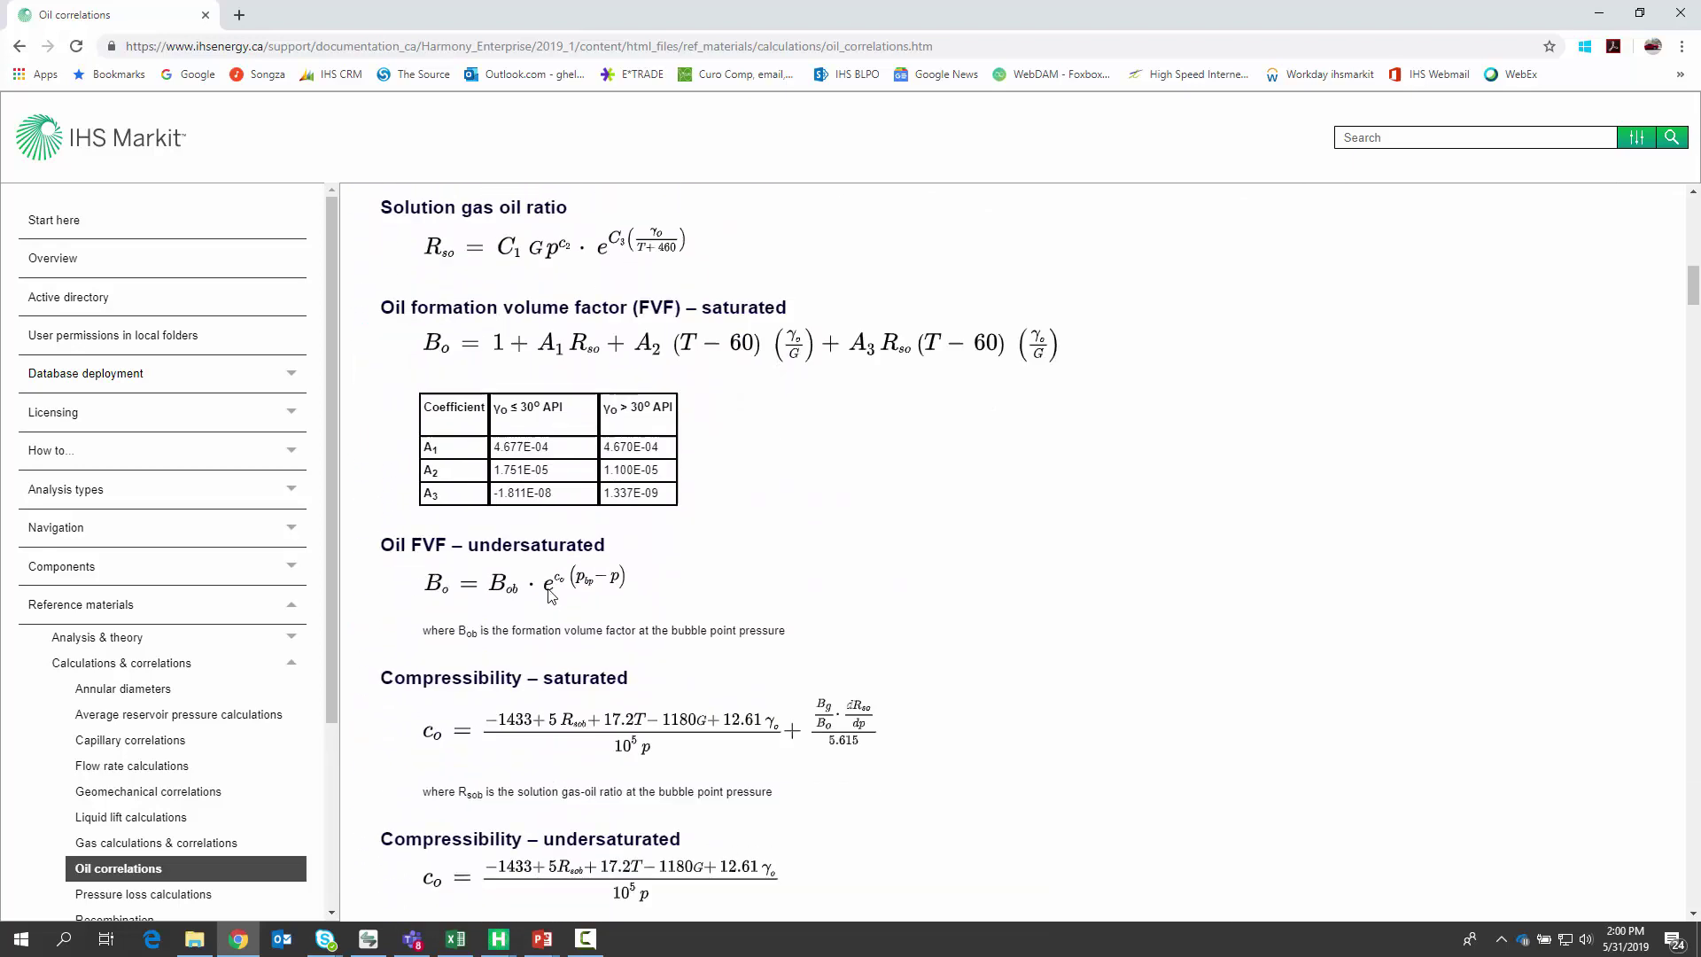
pyautogui.scroll(-5, 550, 596)
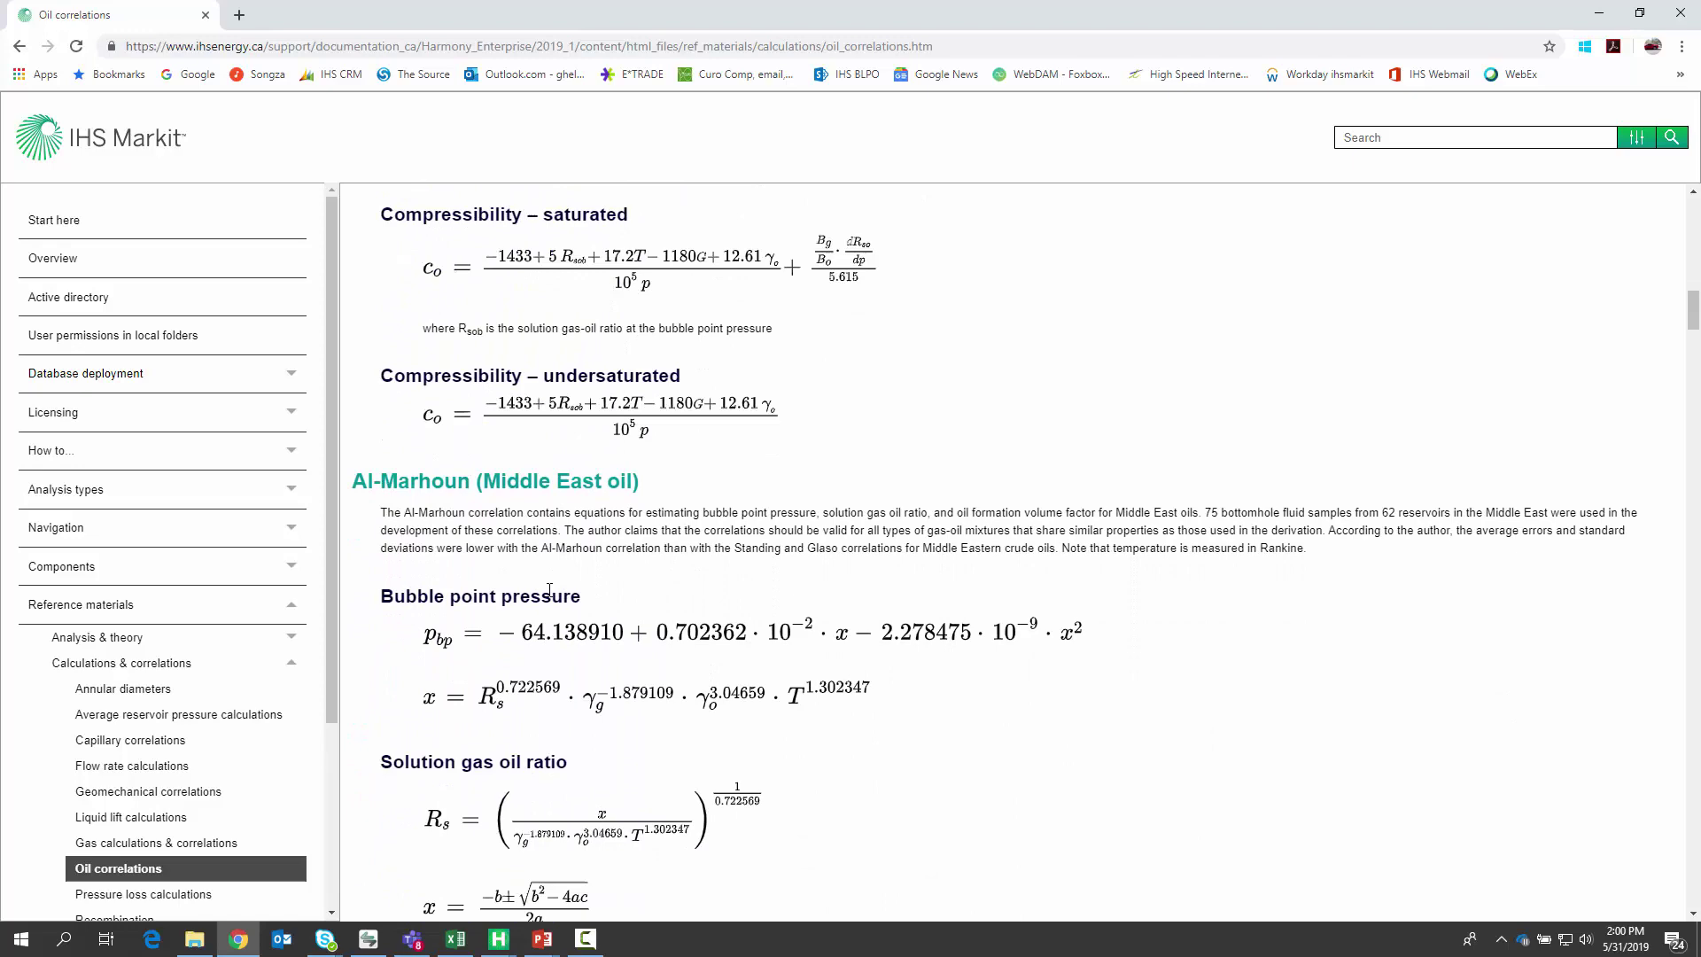
pyautogui.moveTo(481, 501); pyautogui.dragTo(779, 519)
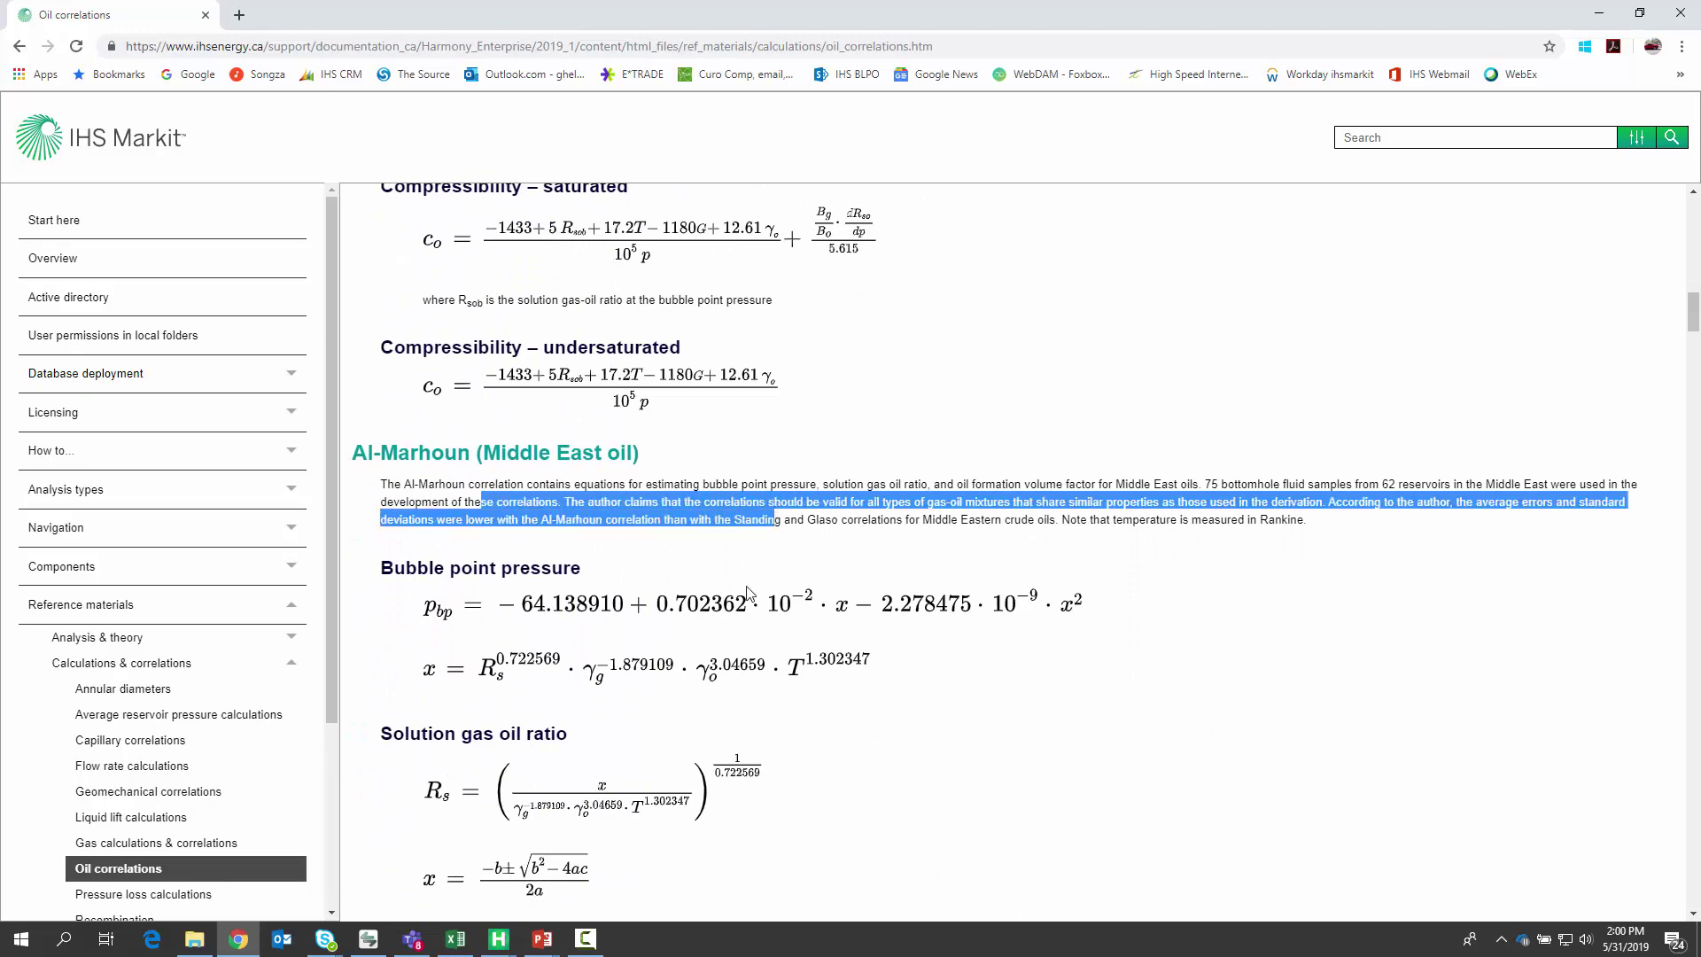
pyautogui.click(746, 631)
pyautogui.scroll(-7, 735, 687)
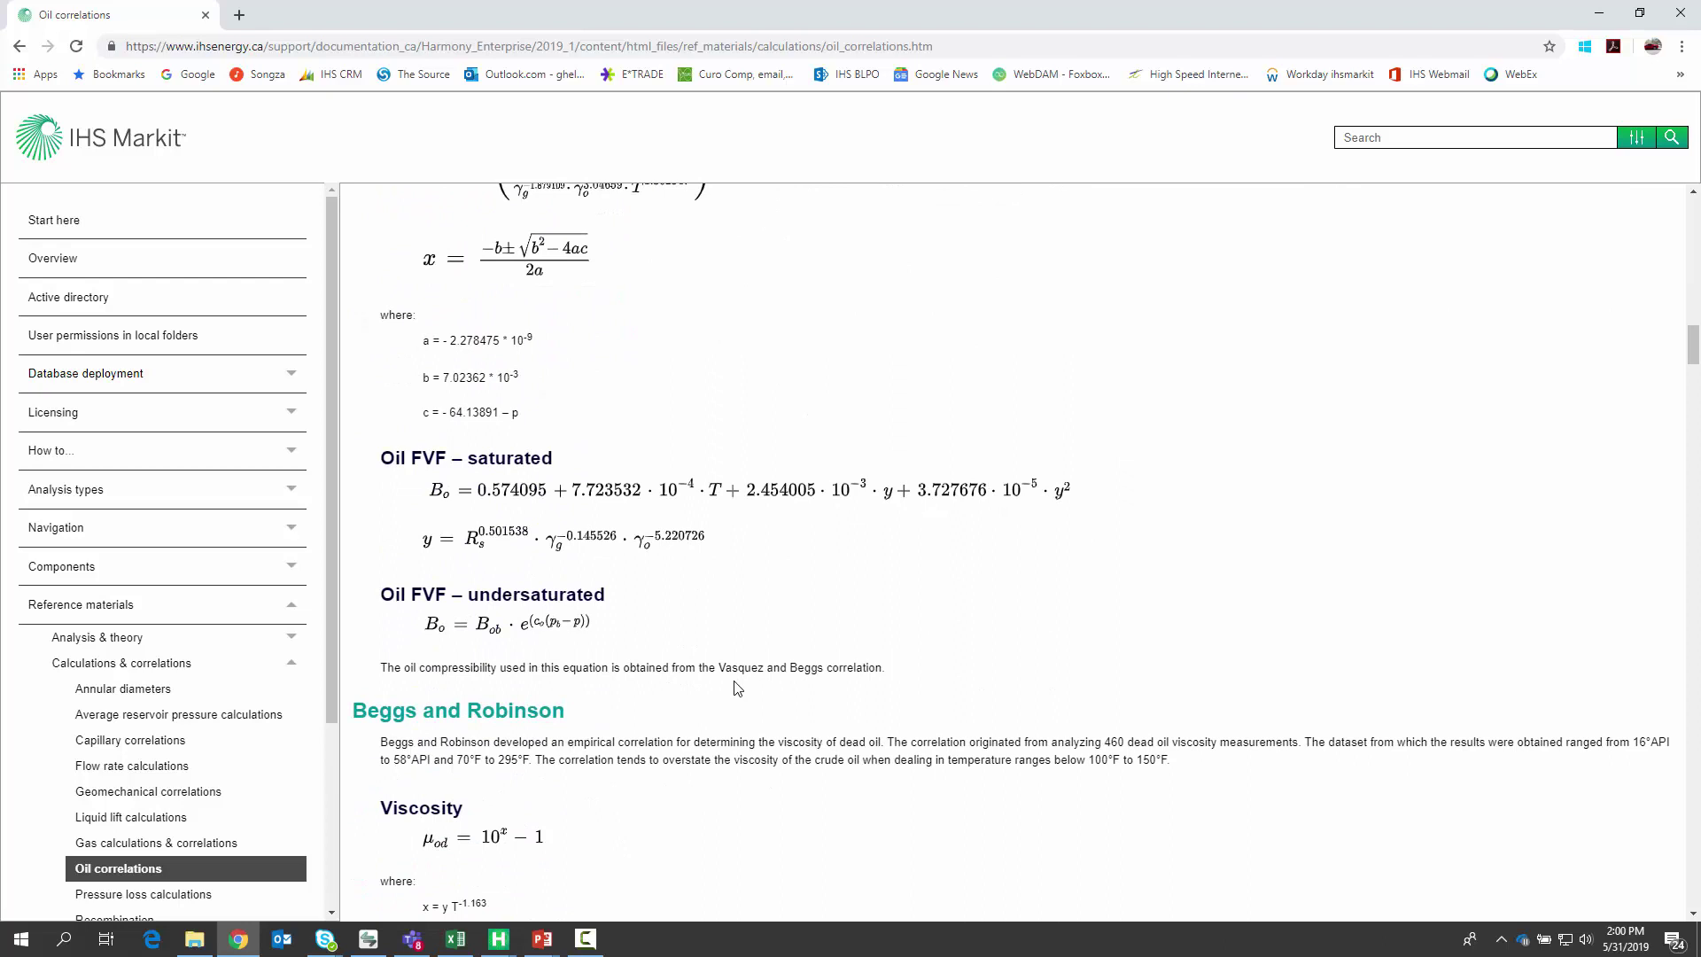
# - View Excel's PVT Data sheet with Solution GOR, Oil FVF and viscosity tables, bubble point 3000 psi(a)
pyautogui.click(455, 938)
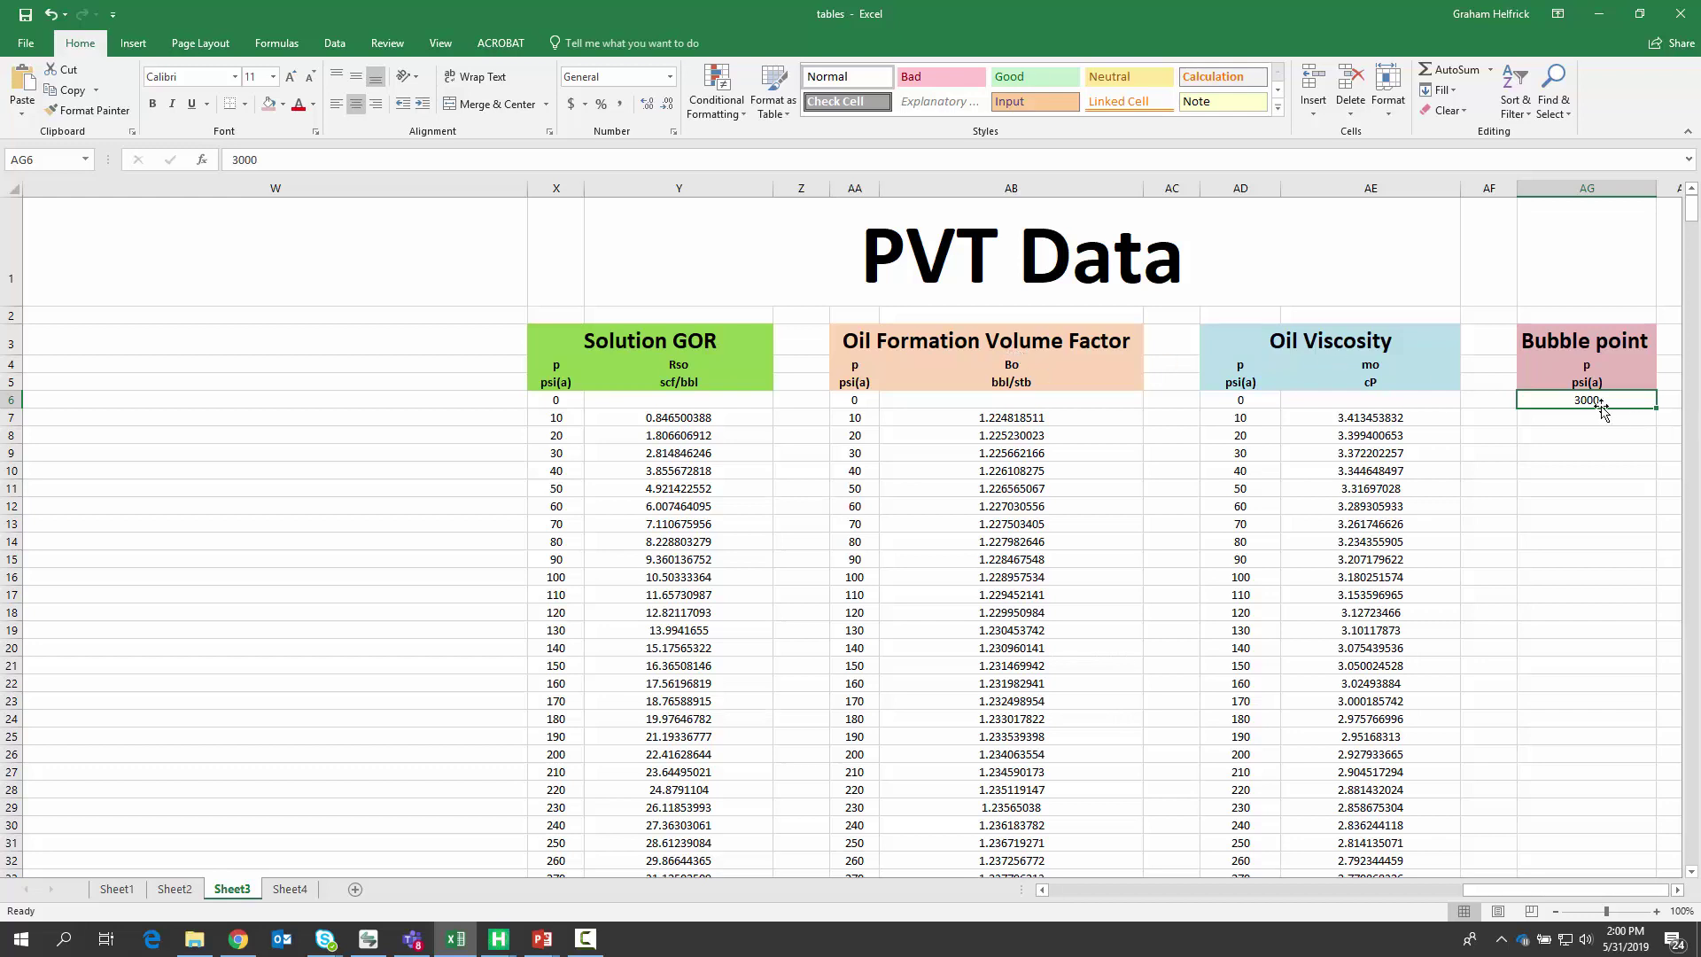
# - Switch the oil PVT correlation to Custom Table and select Excel's Solution GOR data X6:Y507
pyautogui.hotkey('alt', 'Tab')
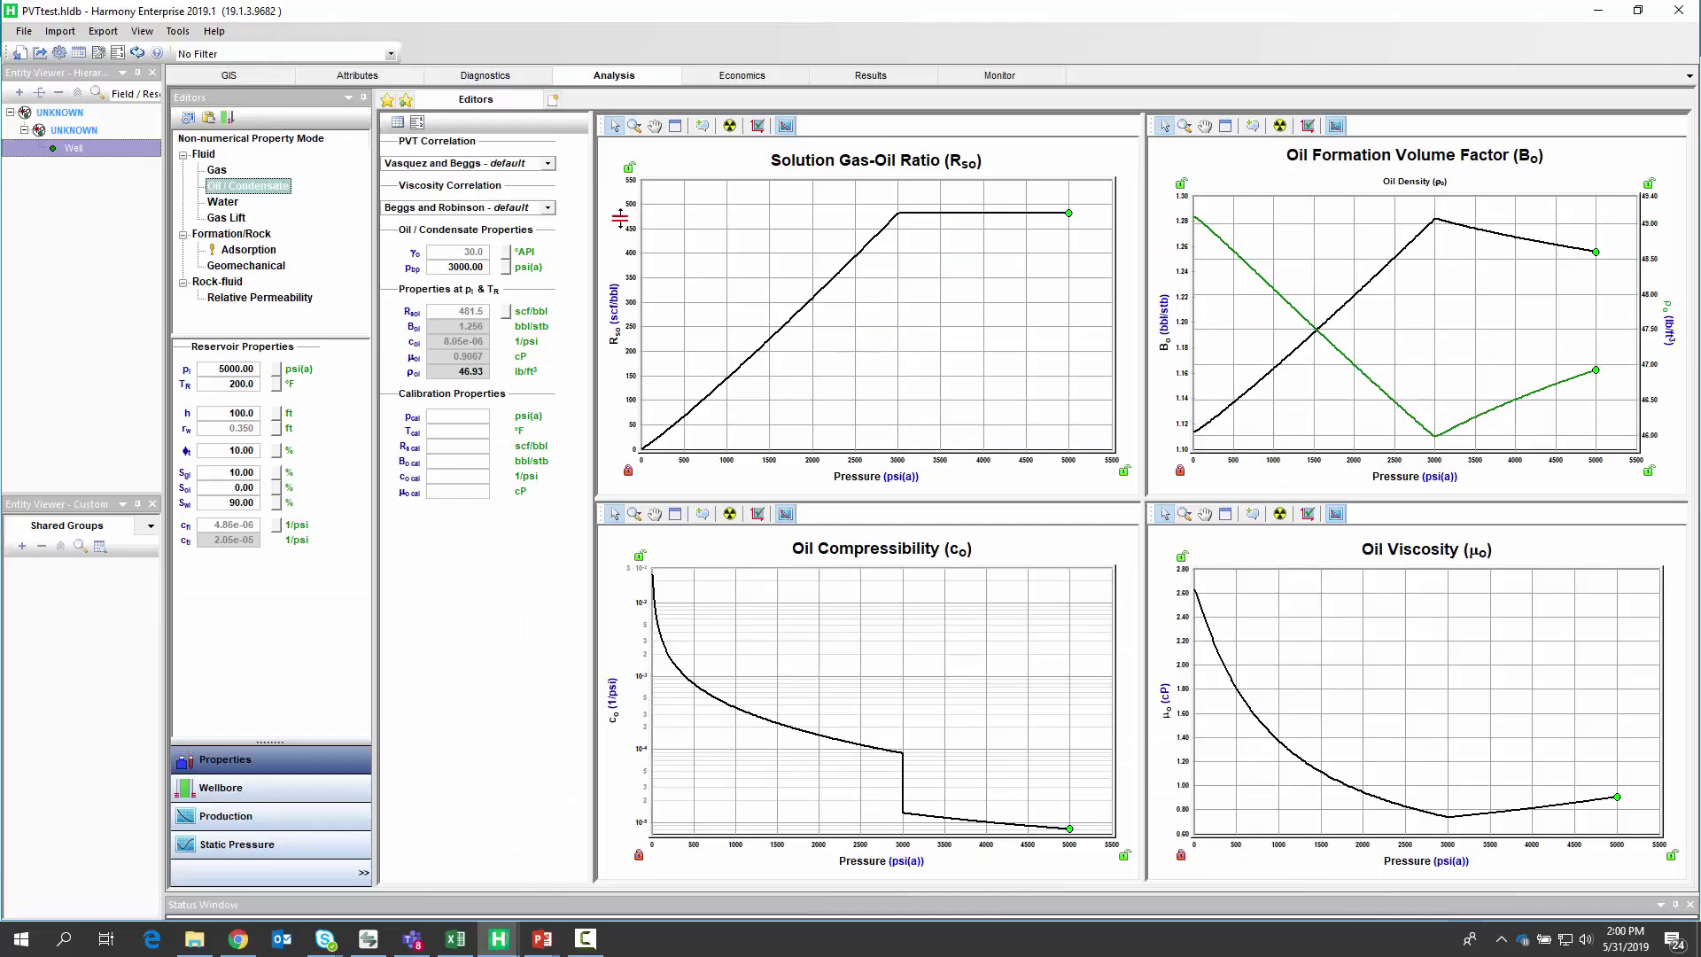
pyautogui.click(549, 165)
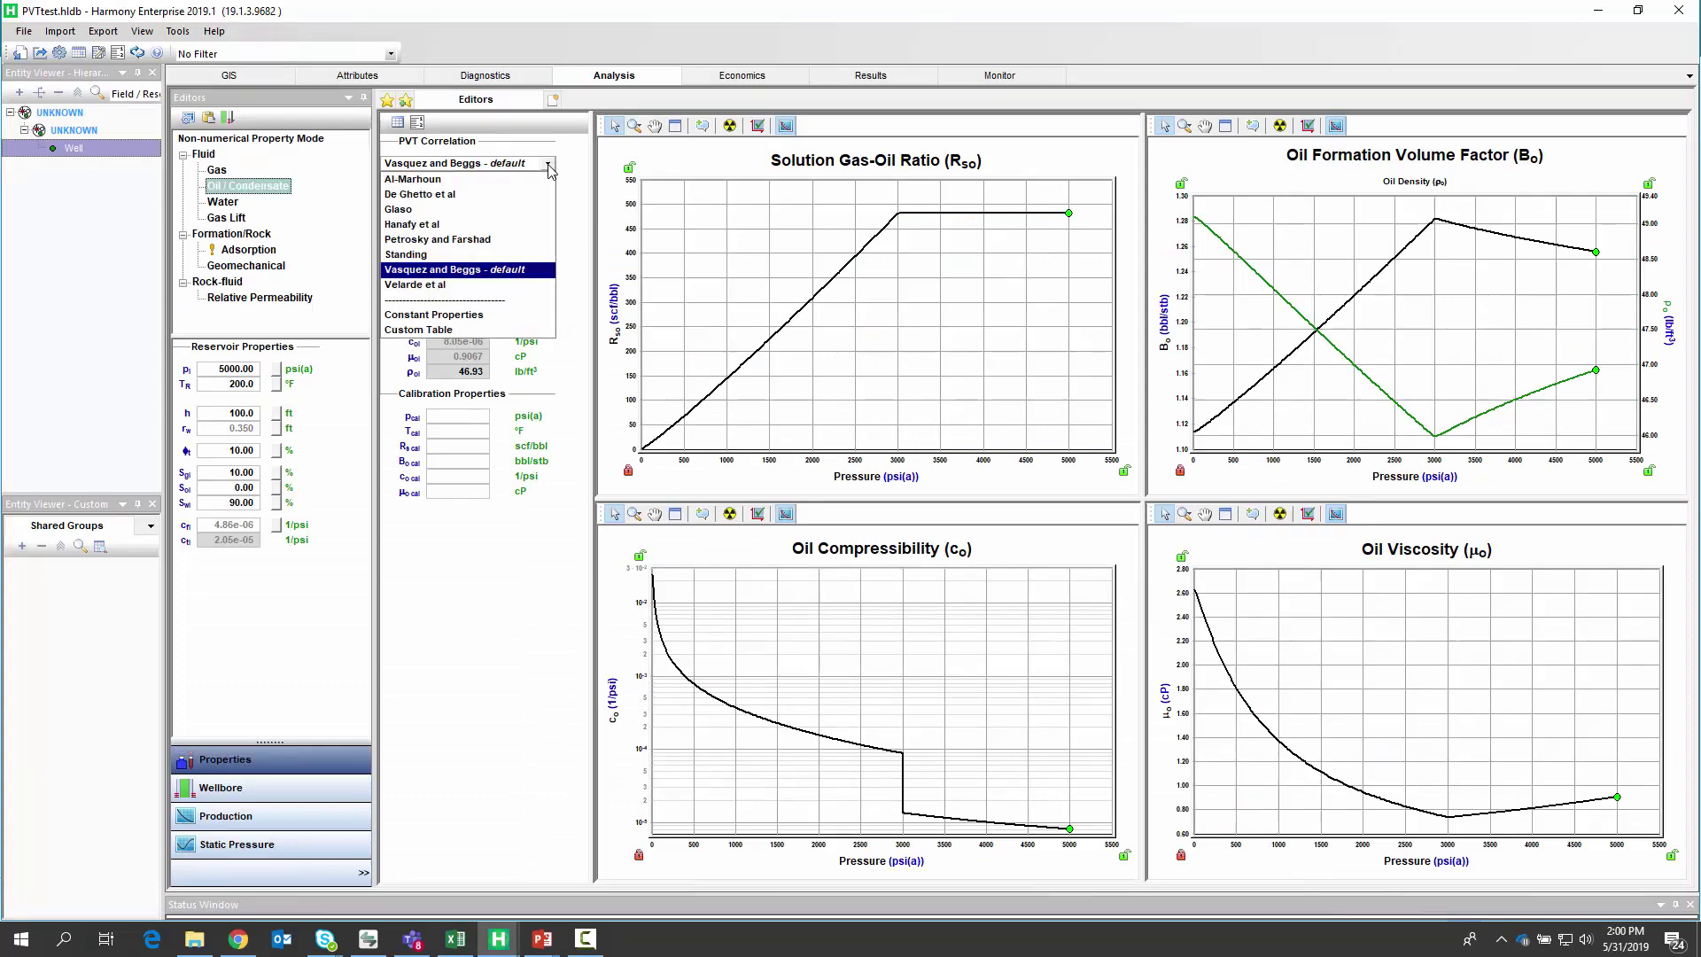
pyautogui.click(427, 332)
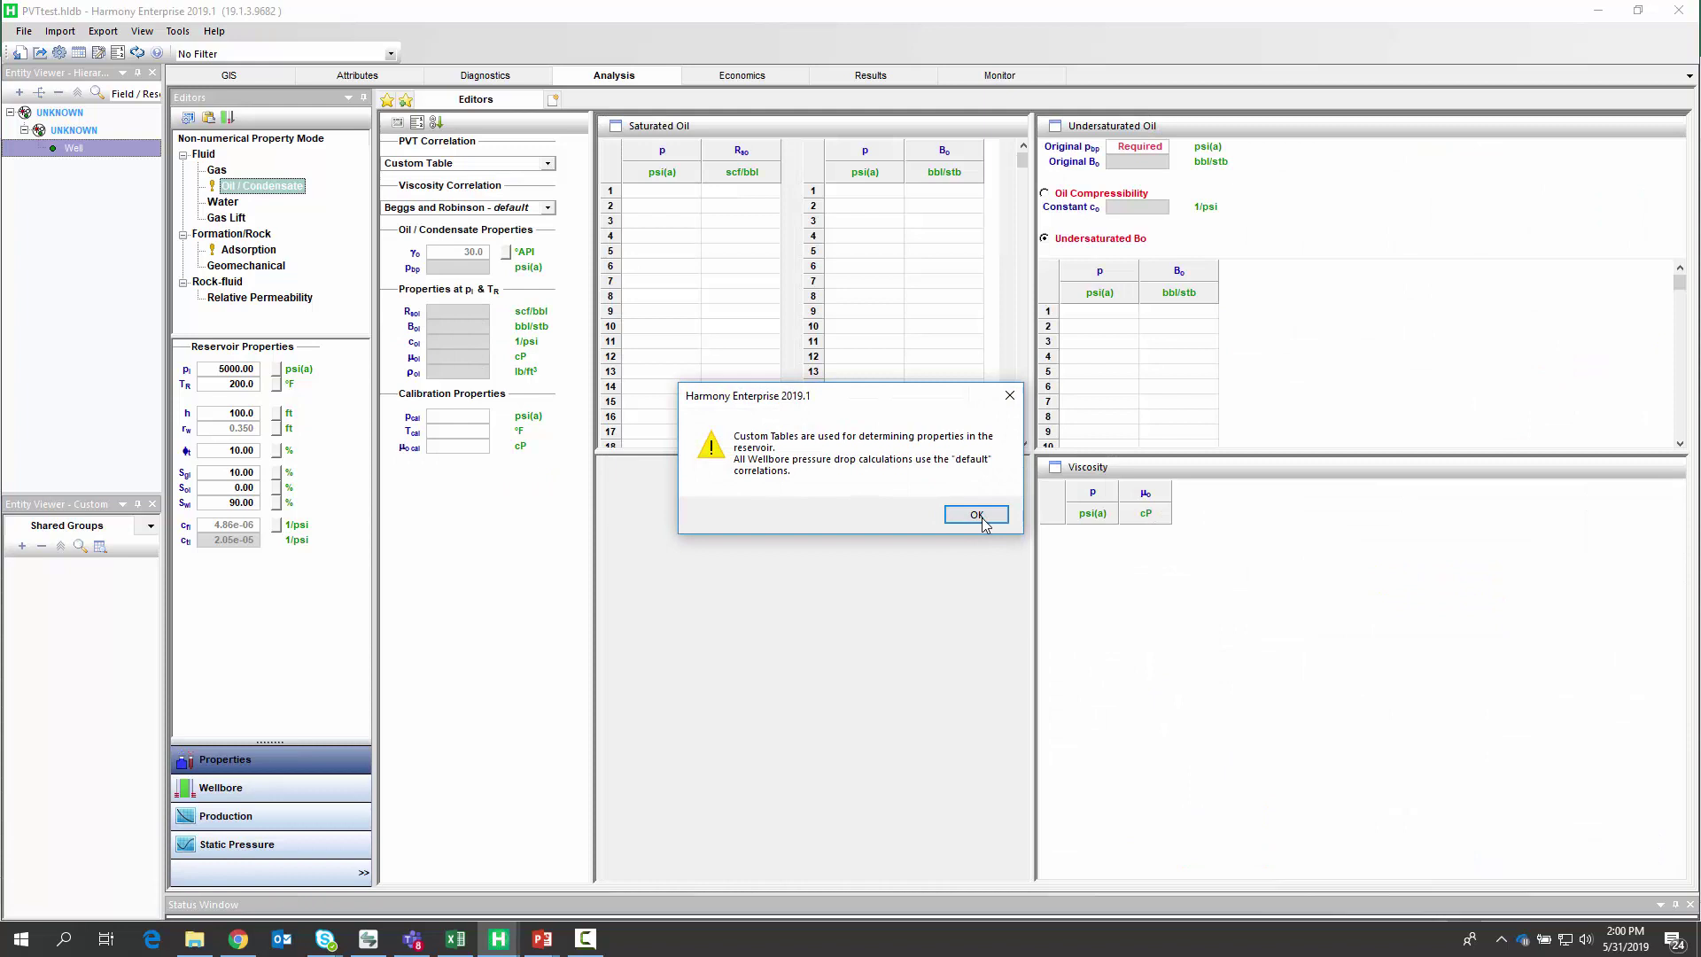
pyautogui.click(978, 514)
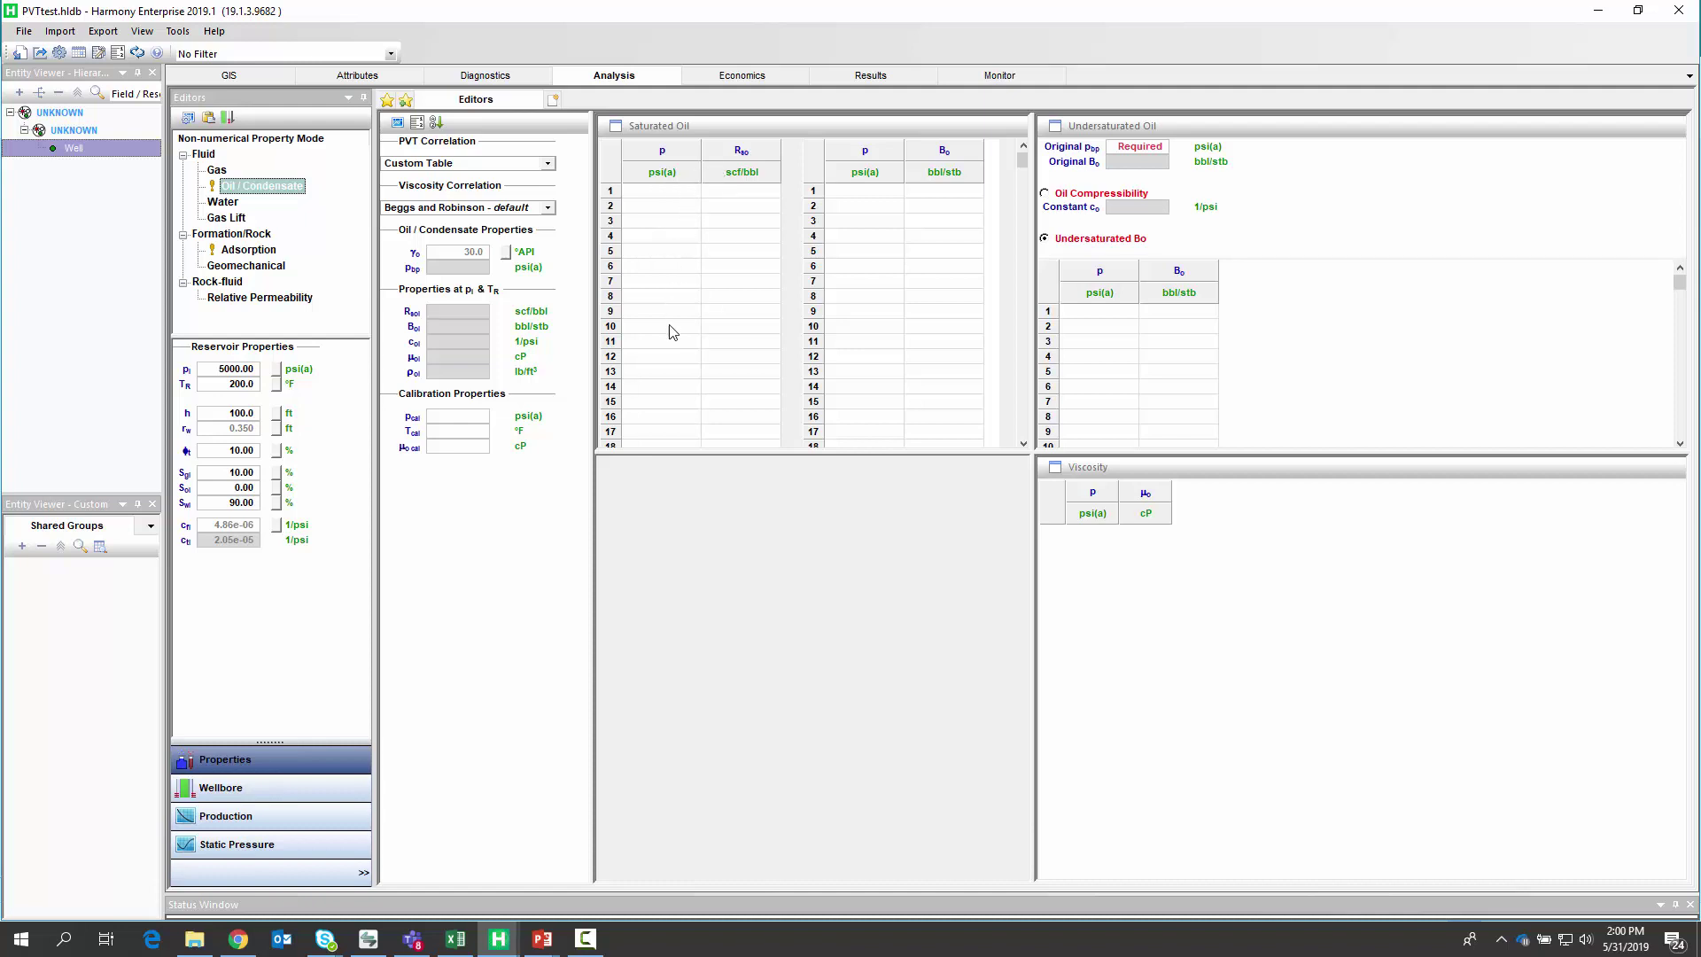
pyautogui.hotkey('alt', 'Tab')
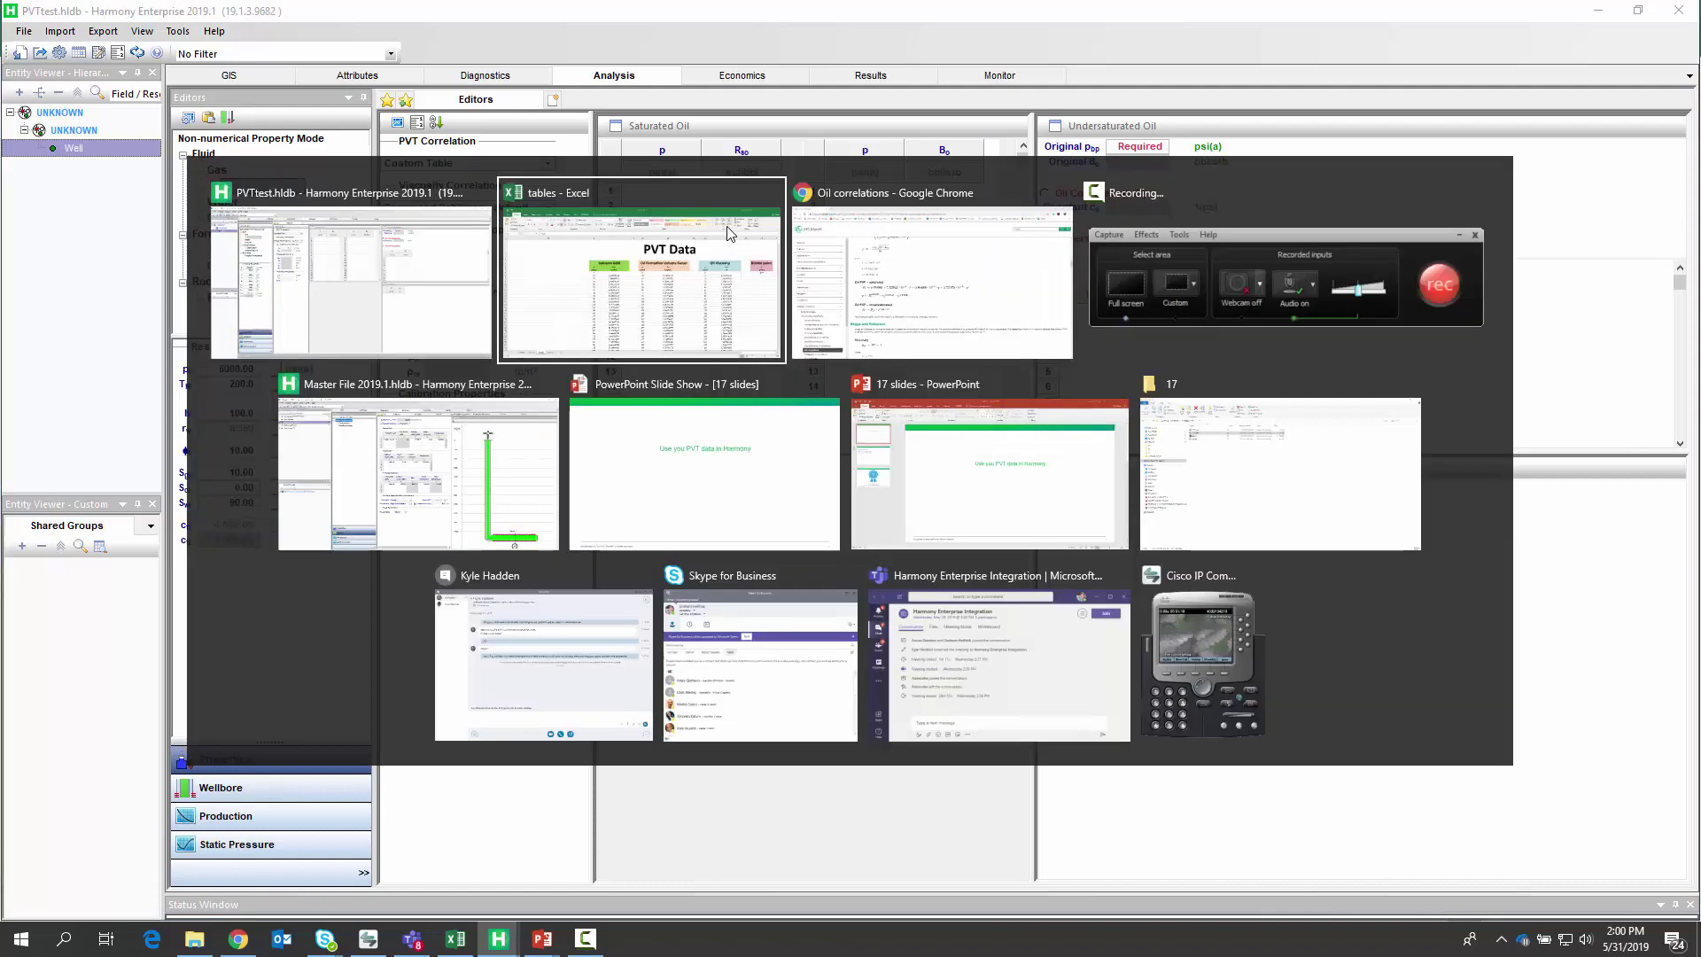
pyautogui.moveTo(554, 400); pyautogui.dragTo(712, 826)
# - Paste the copied pressure and Rso data into the first row of the Rso table
pyautogui.hotkey('ctrl', 'c')
pyautogui.hotkey('alt', 'Tab')
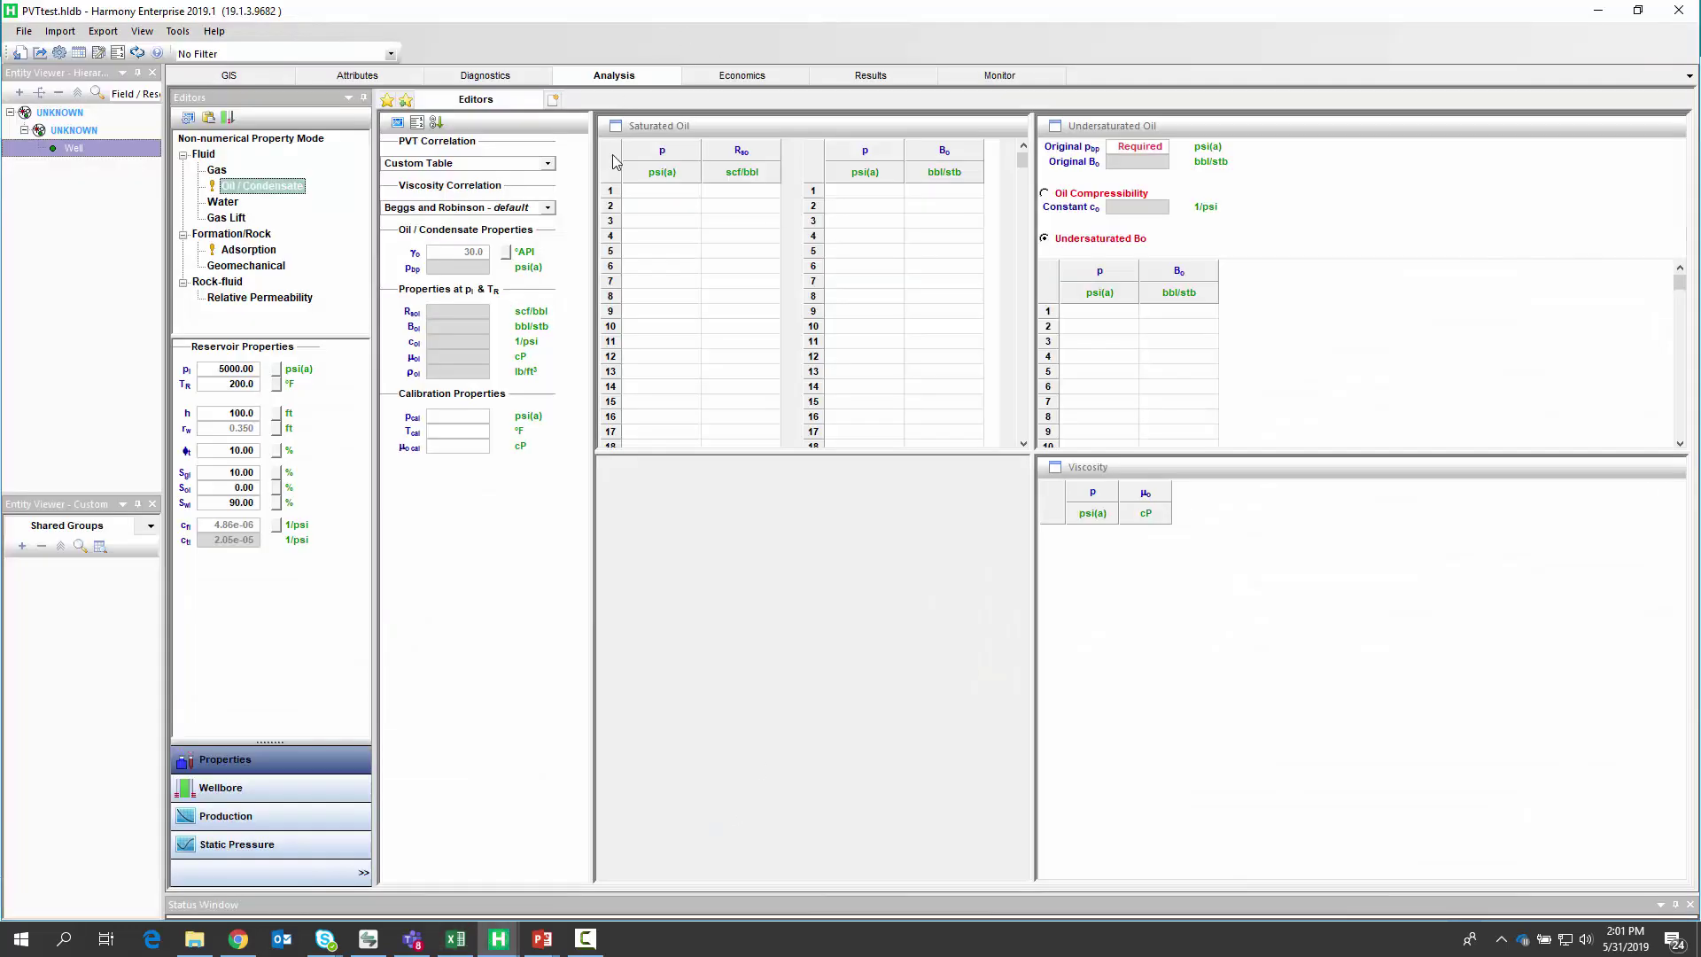
pyautogui.click(647, 197)
pyautogui.hotkey('ctrl', 'v')
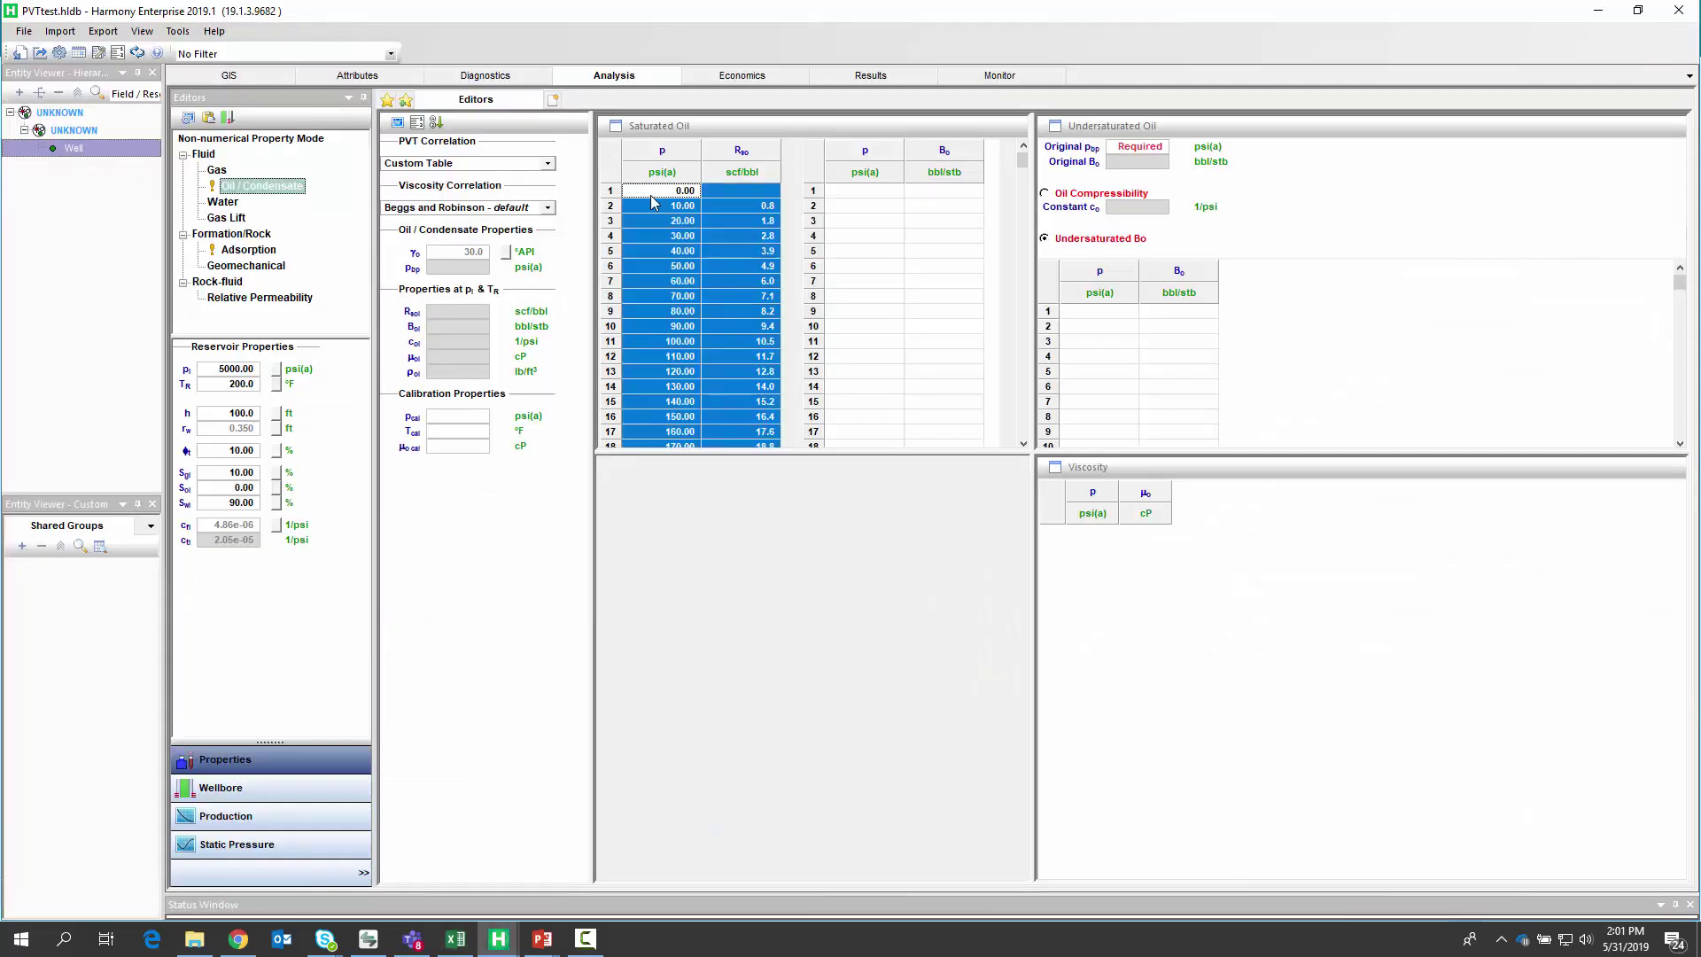
# - Copy Excel's pressure and Bo data (AA6:AB507) into the Bo table
pyautogui.click(865, 193)
pyautogui.hotkey('alt', 'Tab')
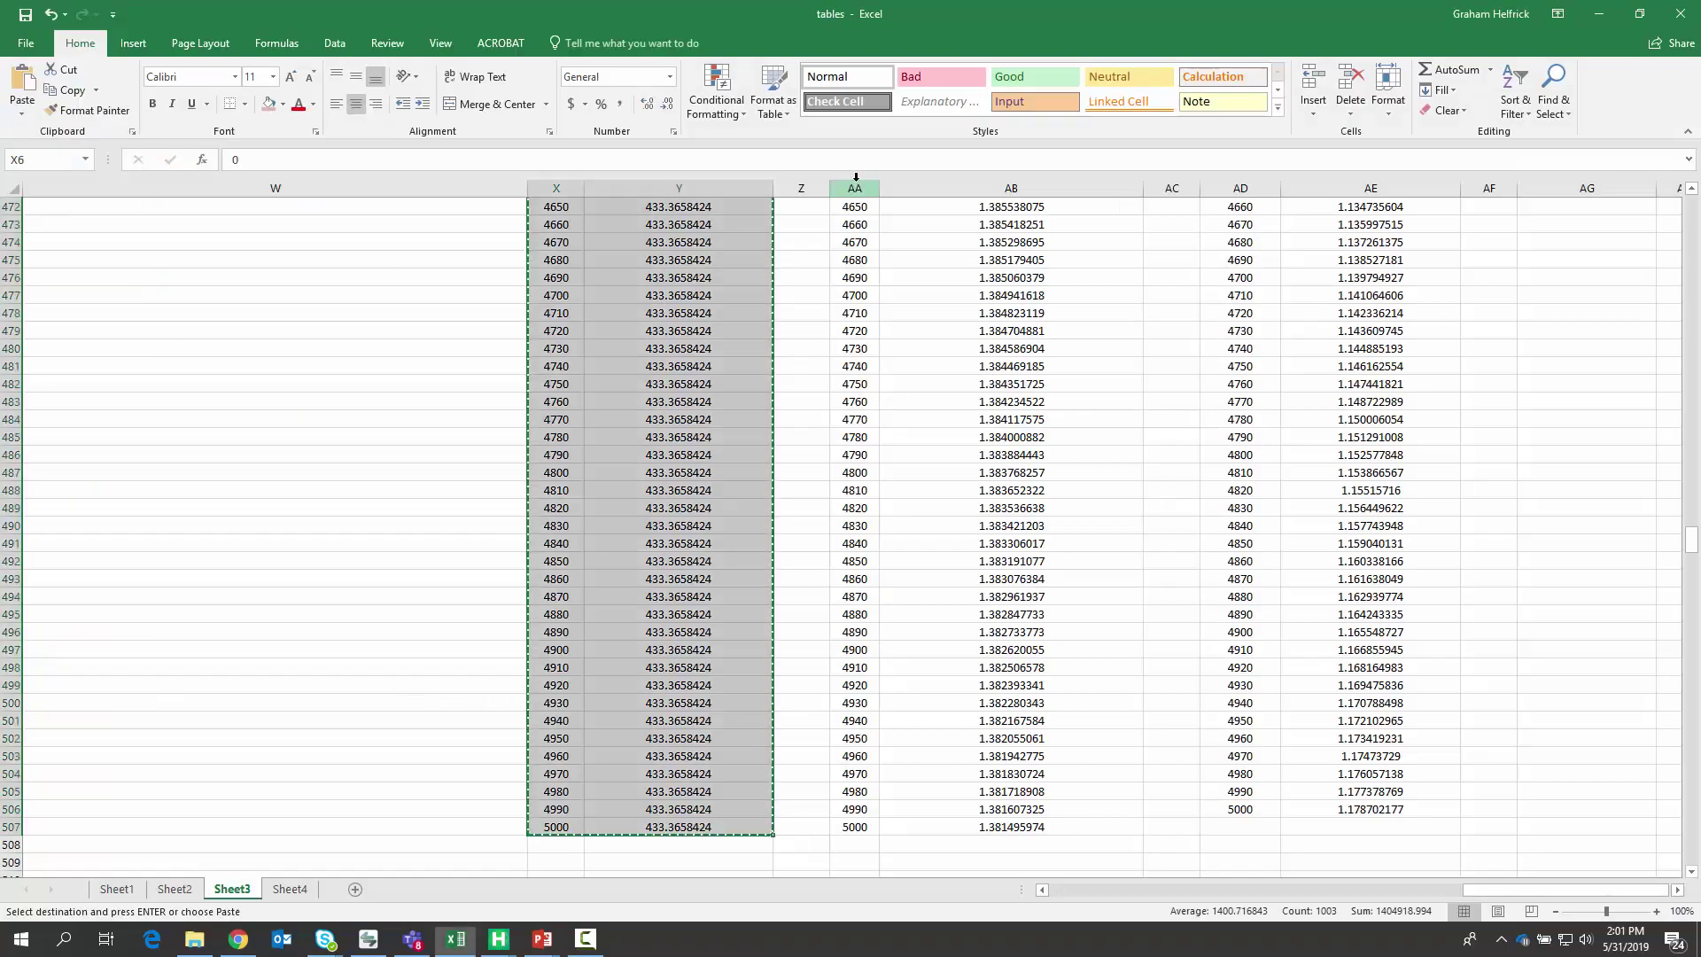
pyautogui.moveTo(1300, 803)
pyautogui.moveTo(1010, 826); pyautogui.dragTo(866, 300)
pyautogui.hotkey('ctrl', 'c')
pyautogui.hotkey('alt', 'Tab')
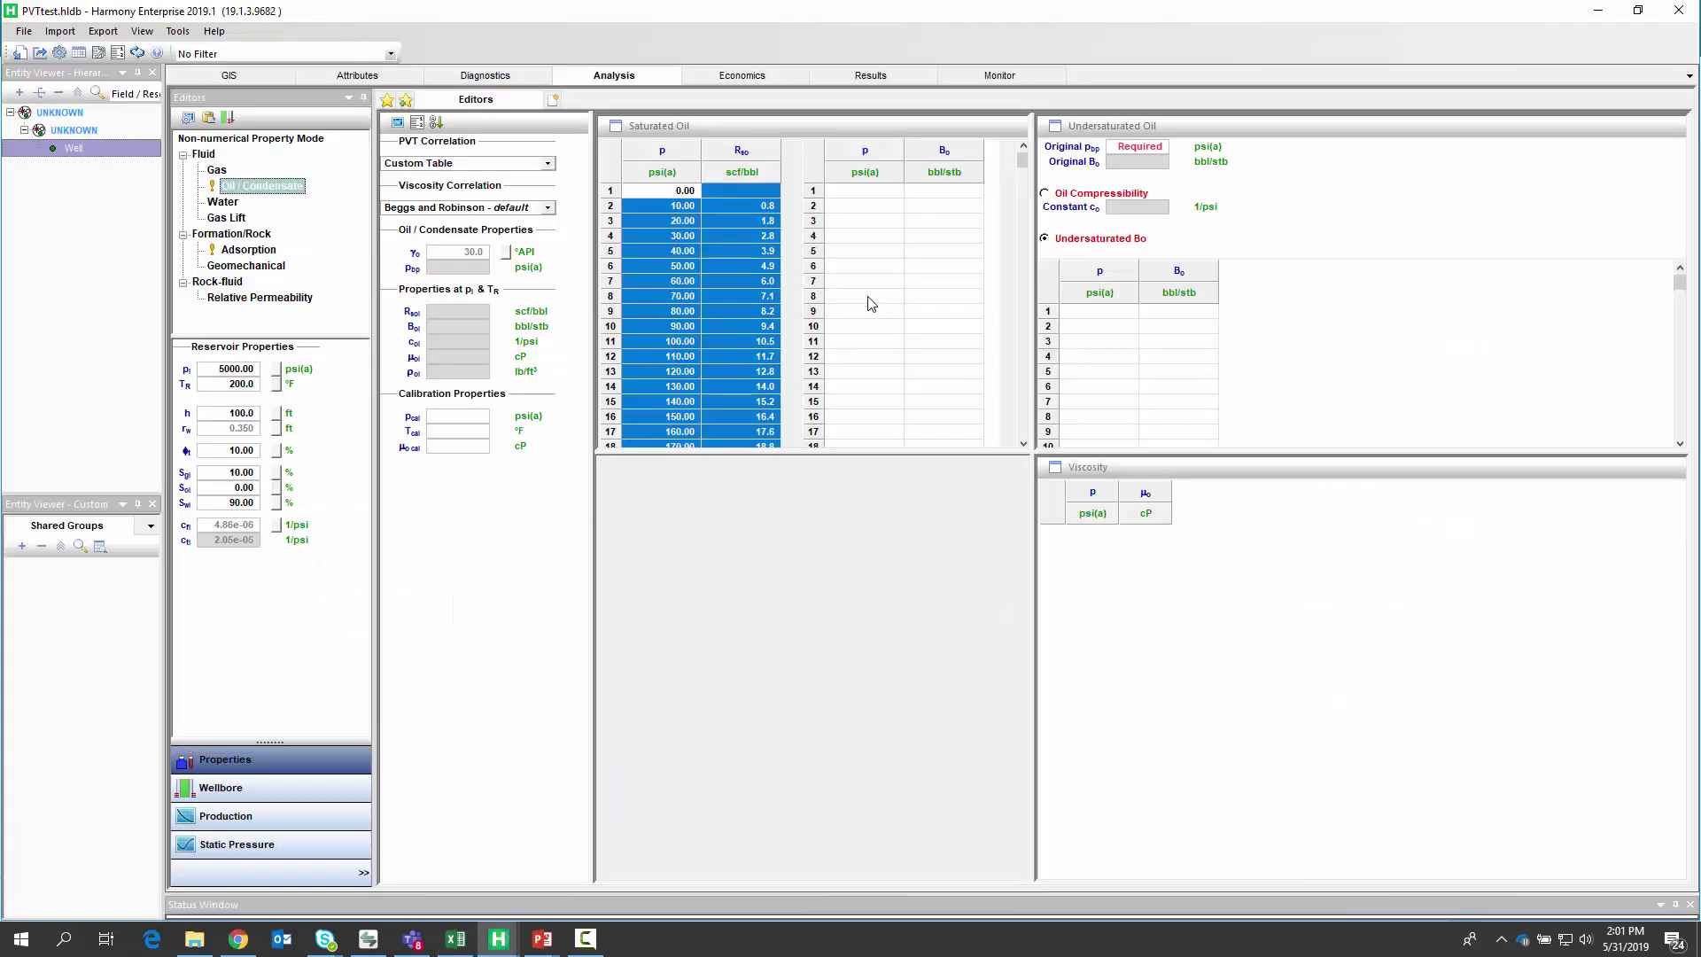
pyautogui.click(864, 193)
pyautogui.hotkey('ctrl', 'v')
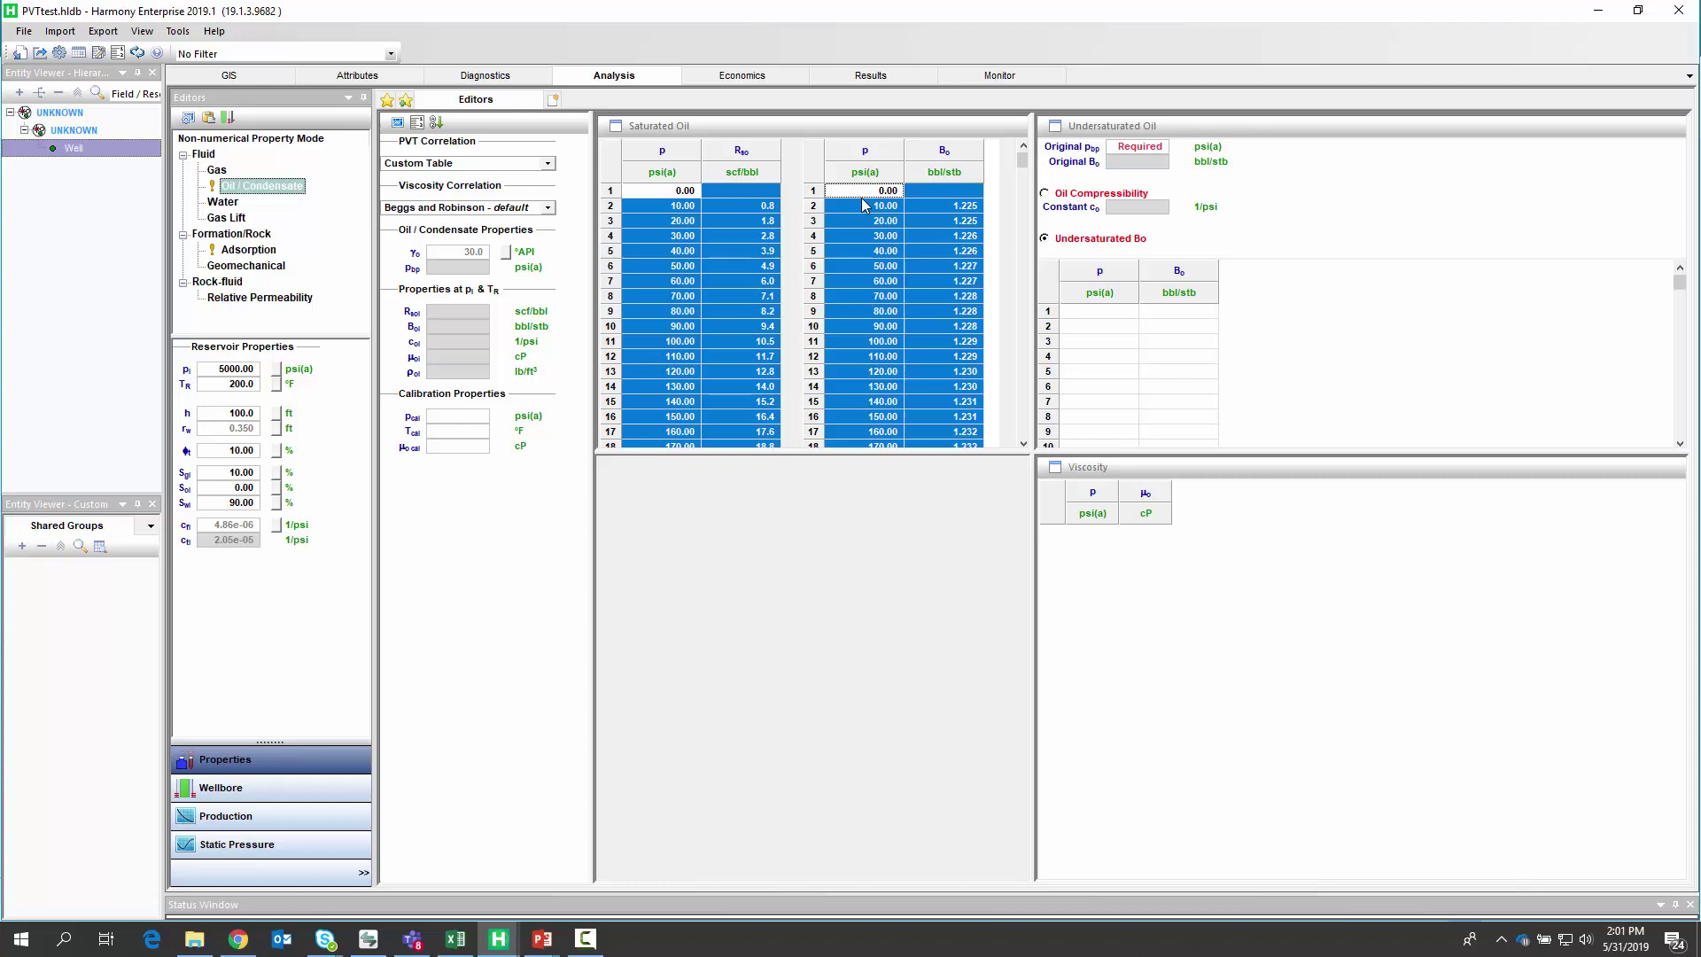
pyautogui.click(1130, 150)
pyautogui.write('3000')
pyautogui.press('Return')
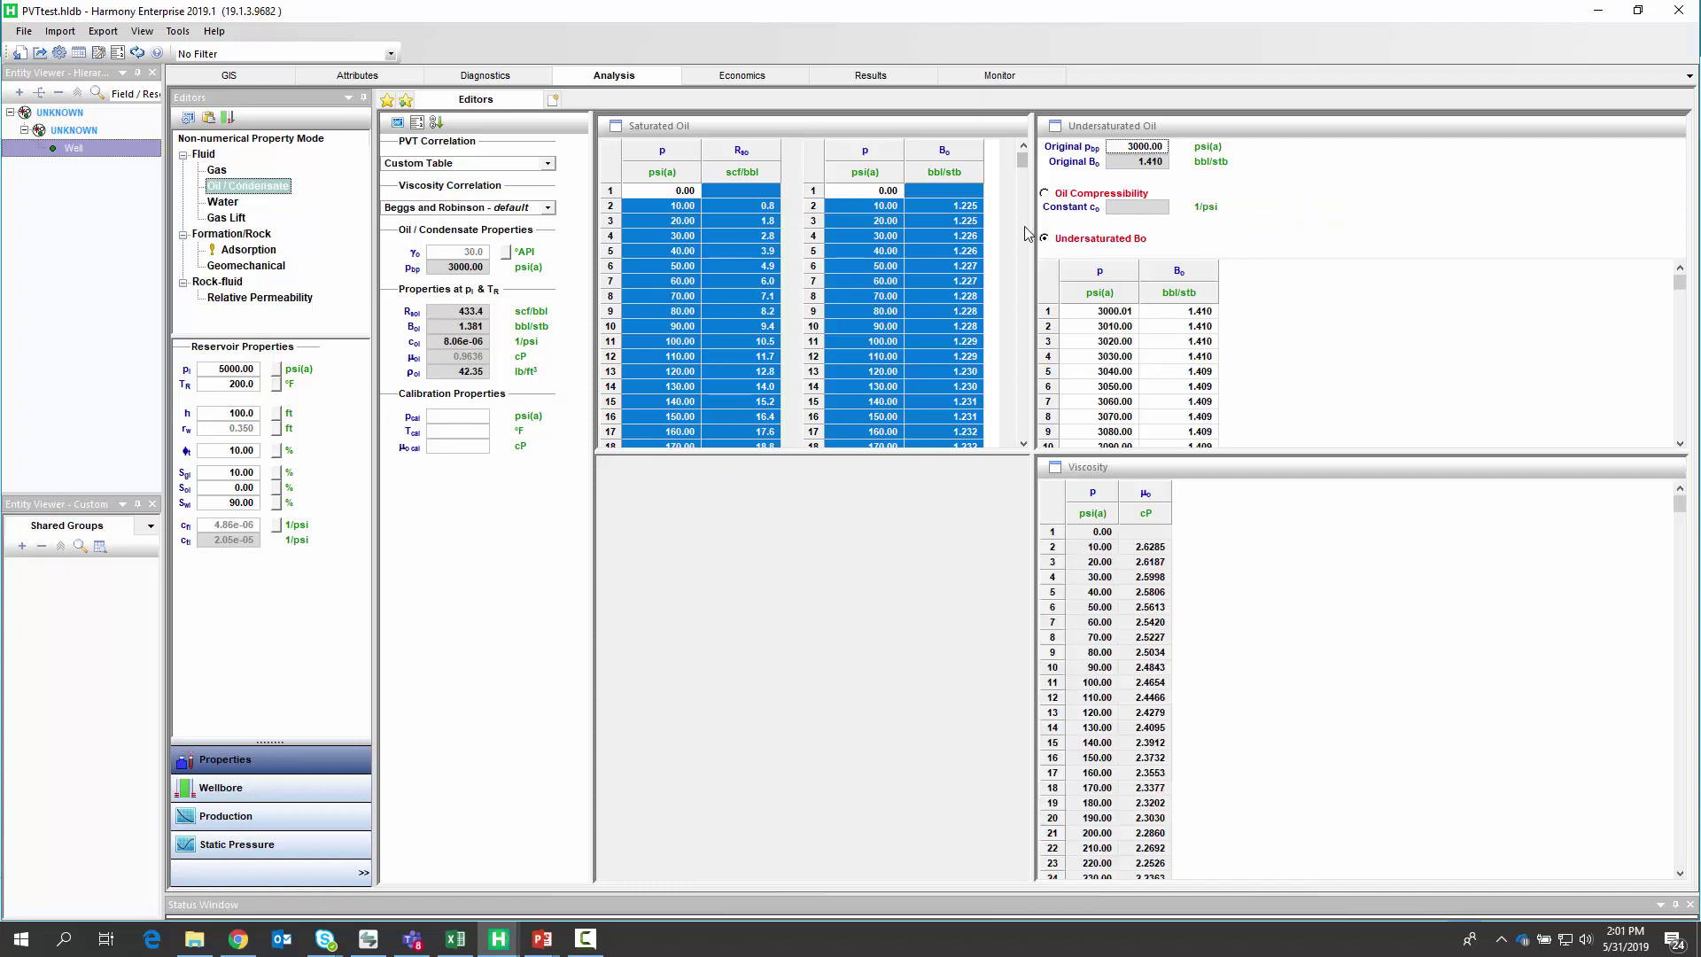
pyautogui.click(968, 236)
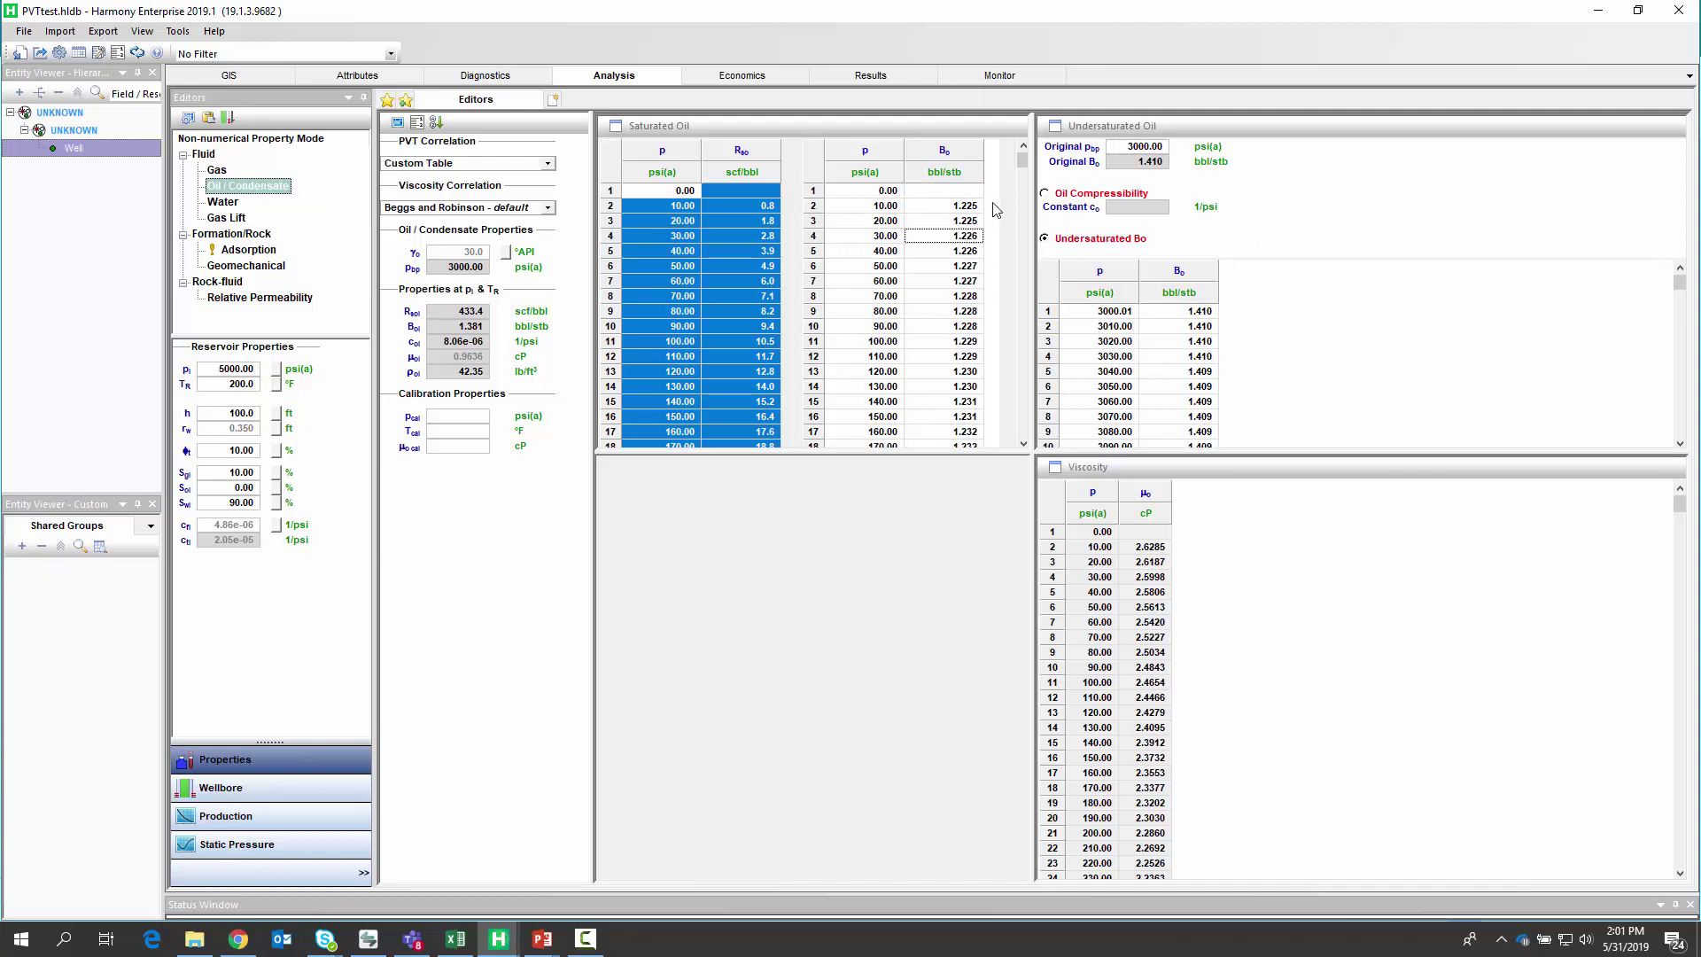
pyautogui.moveTo(1021, 162); pyautogui.dragTo(1018, 233)
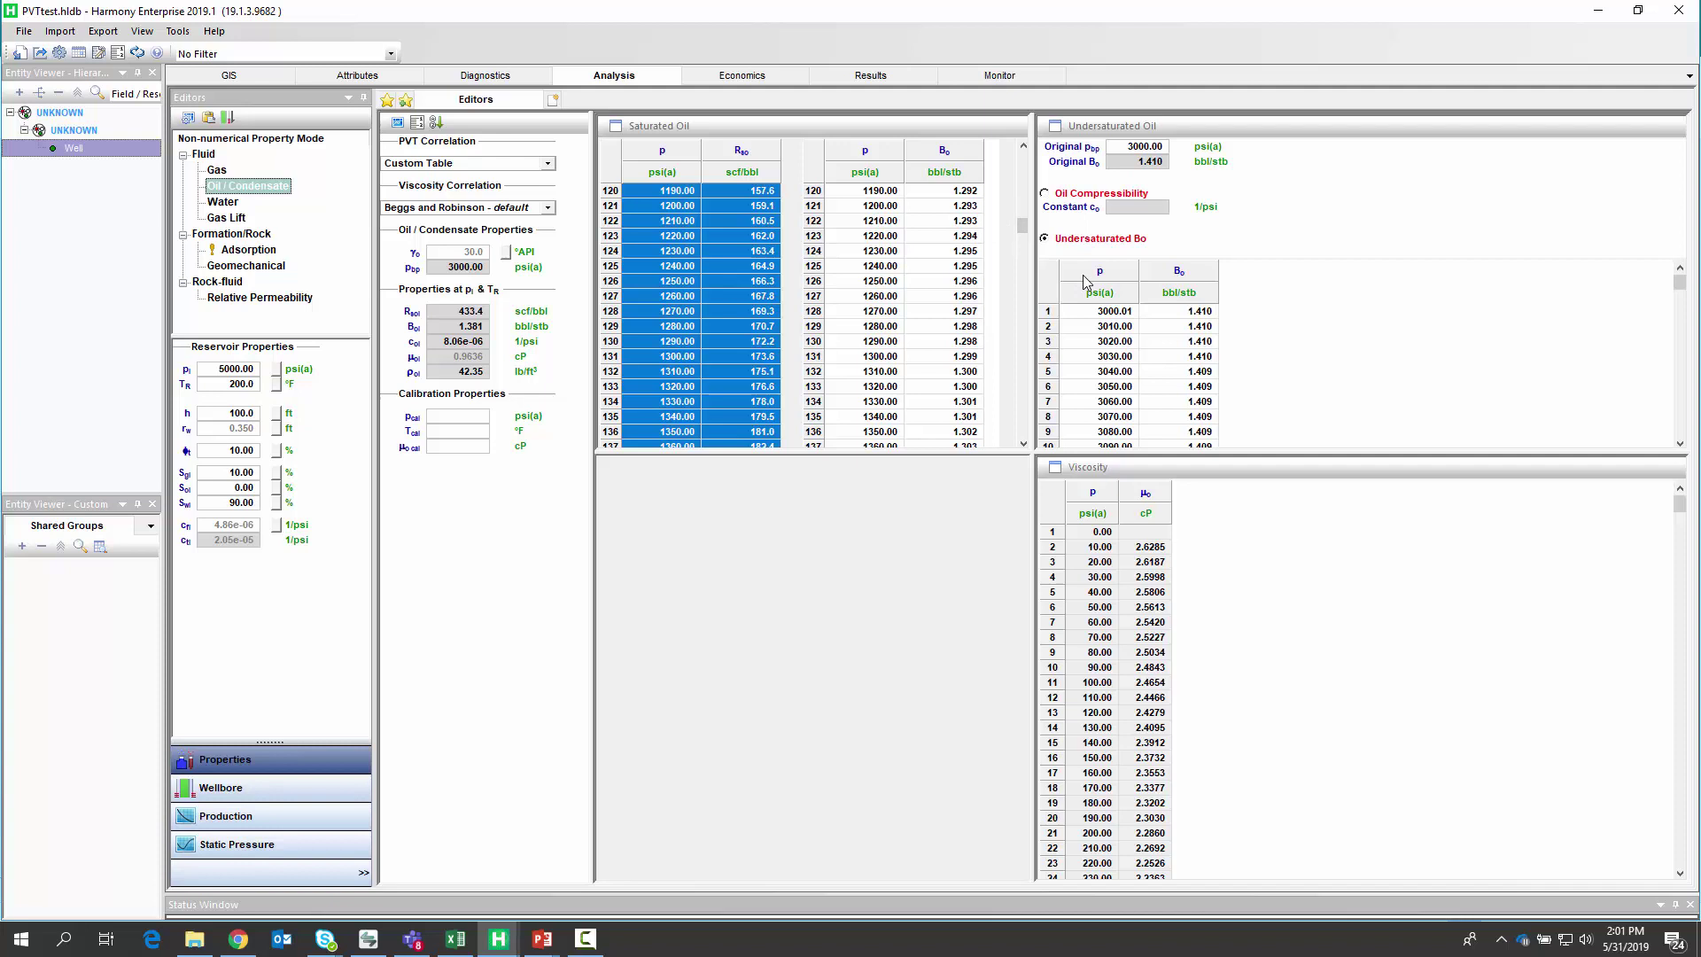
pyautogui.moveTo(1022, 225); pyautogui.dragTo(1018, 328)
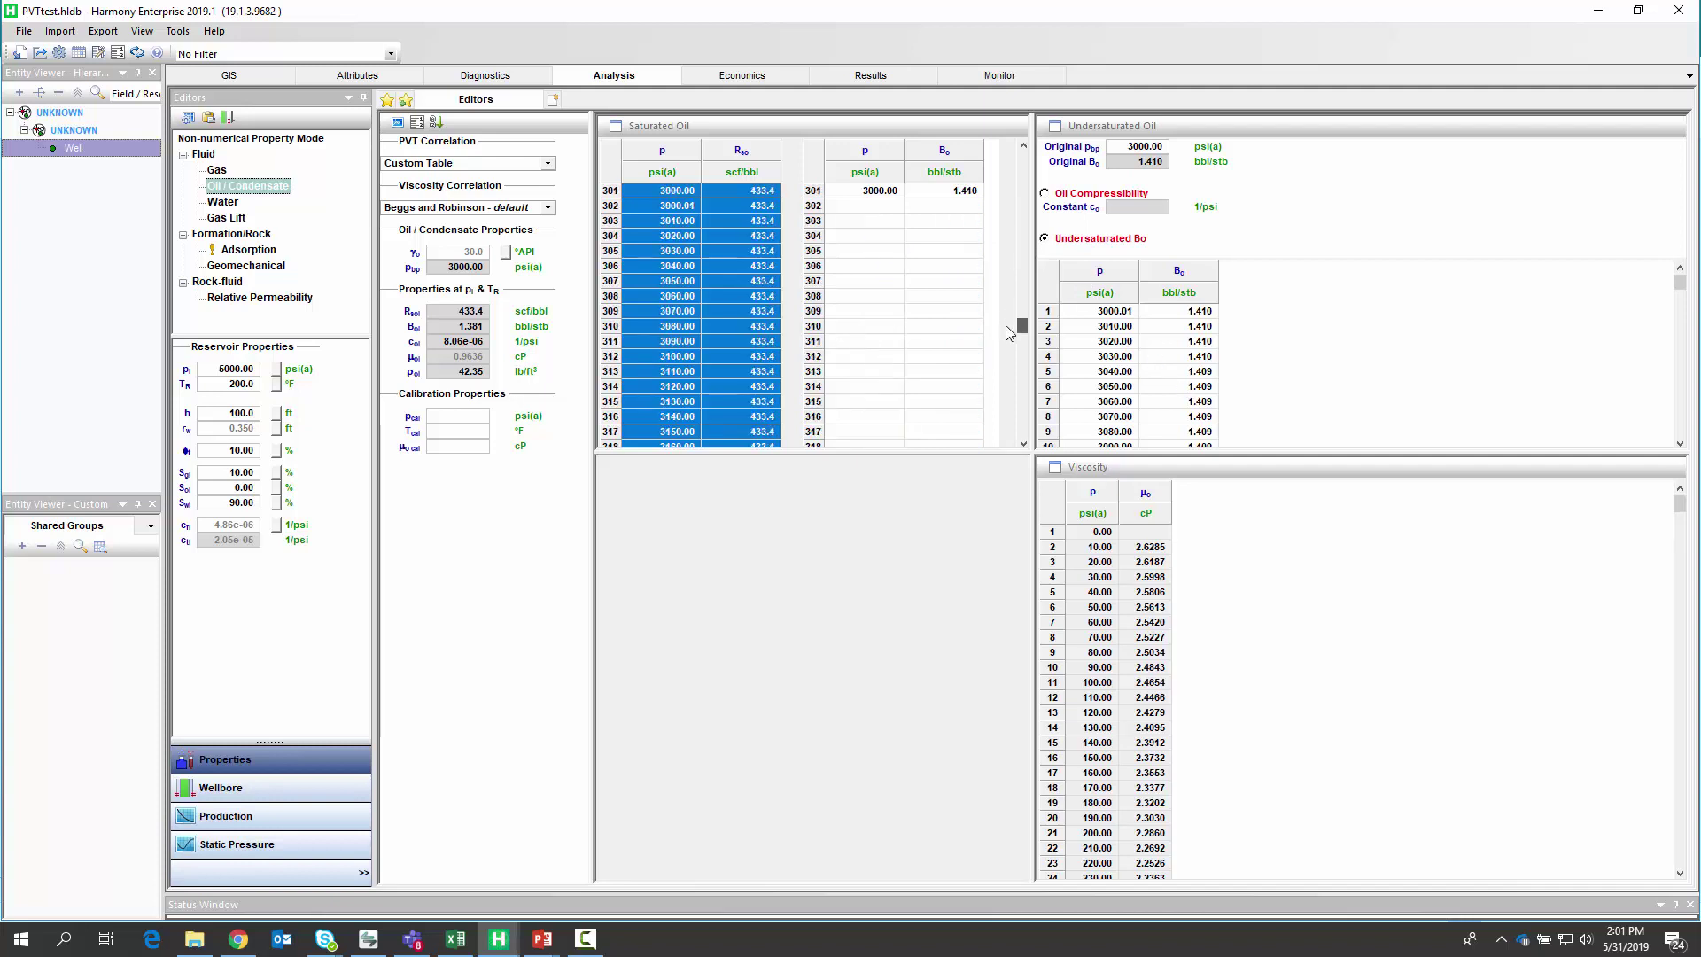
pyautogui.click(1023, 151)
pyautogui.click(1023, 151)
pyautogui.click(1023, 150)
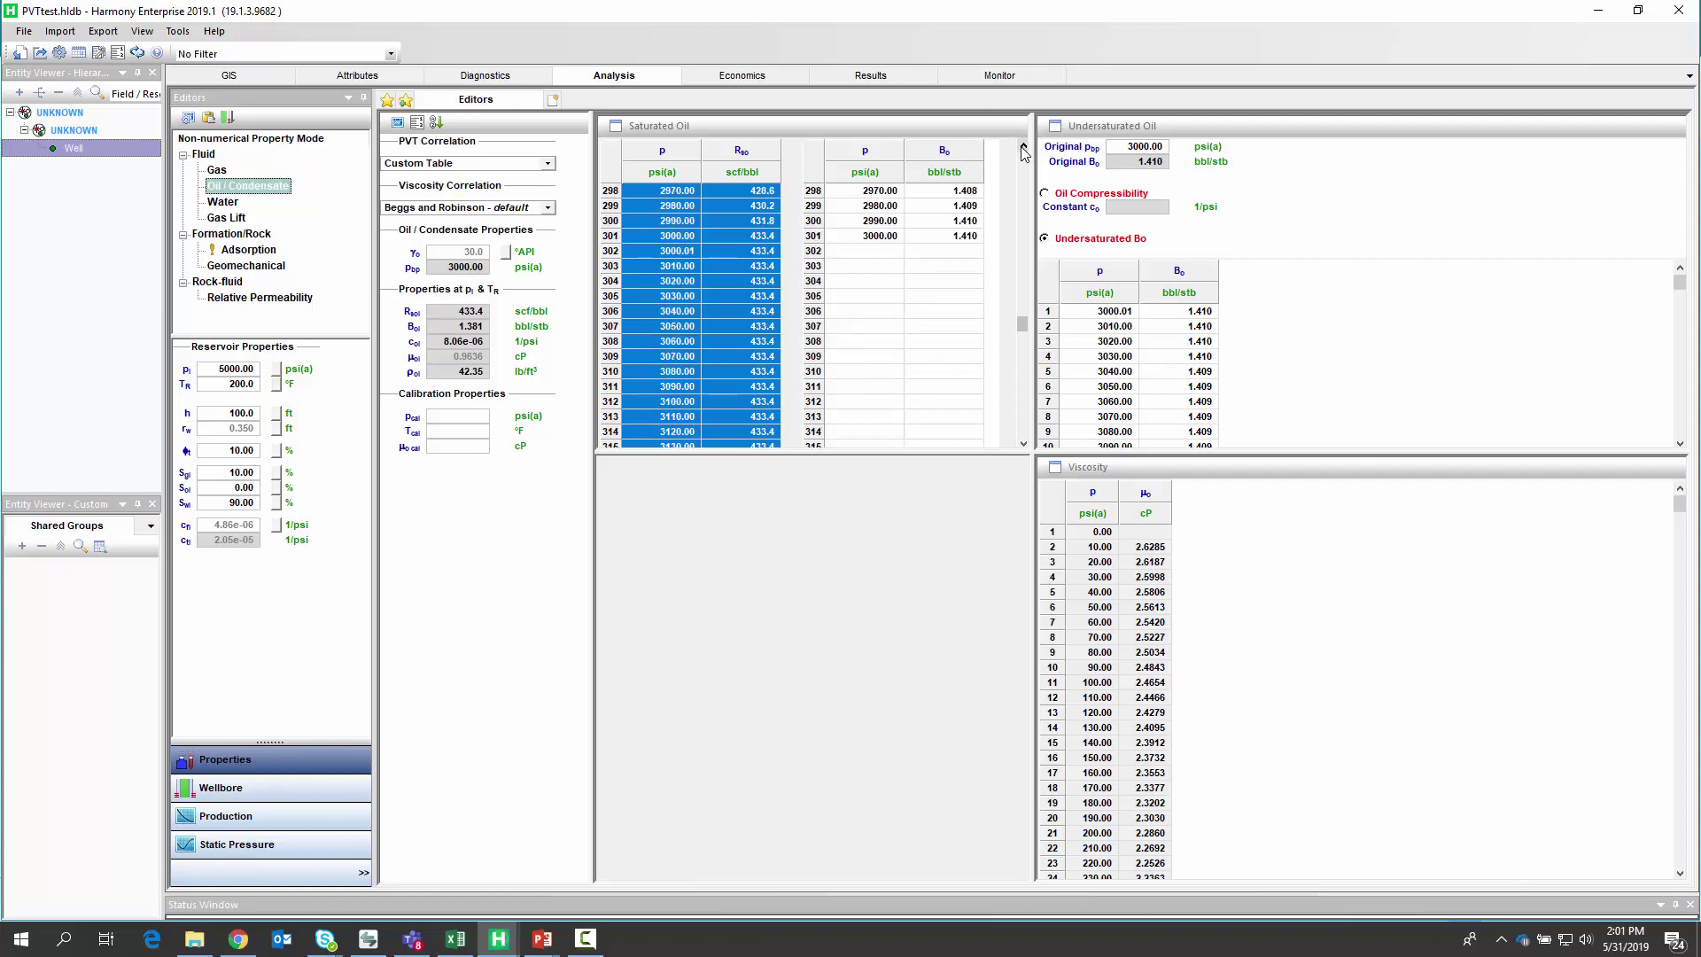
pyautogui.click(1023, 151)
# - Switch the oil viscosity correlation to Custom Table
pyautogui.click(549, 209)
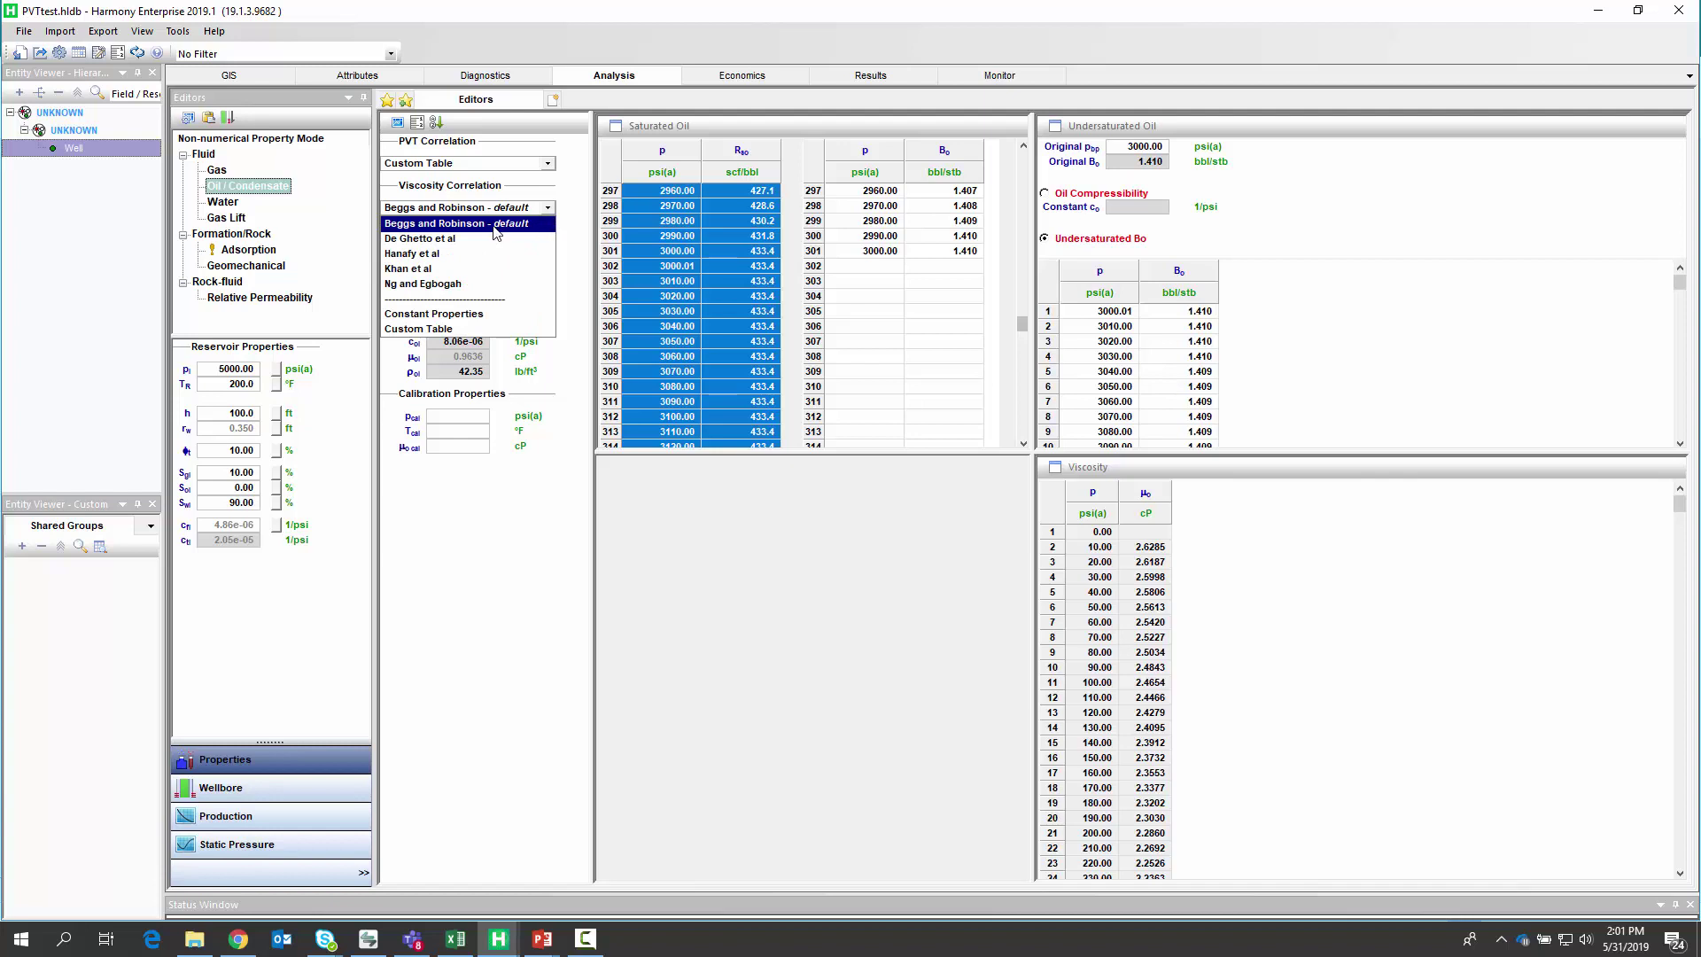
pyautogui.click(436, 329)
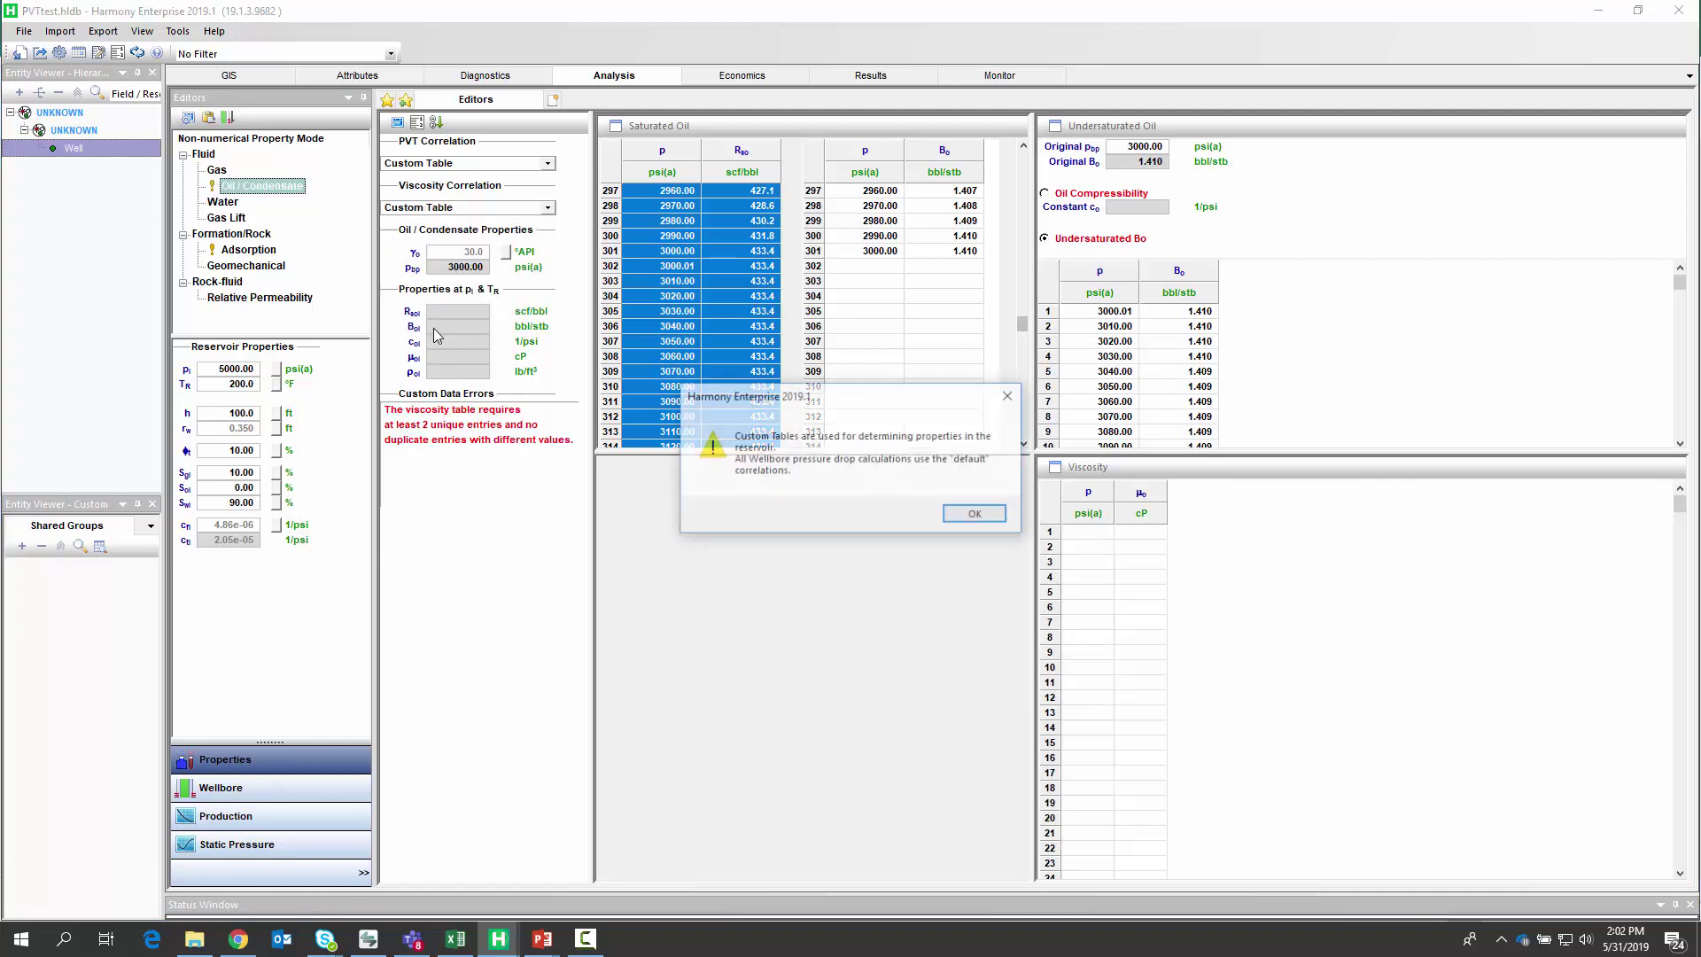
pyautogui.click(974, 515)
# - Paste the lab pressure and viscosity columns from Excel into the Viscosity table
pyautogui.hotkey('alt', 'Tab')
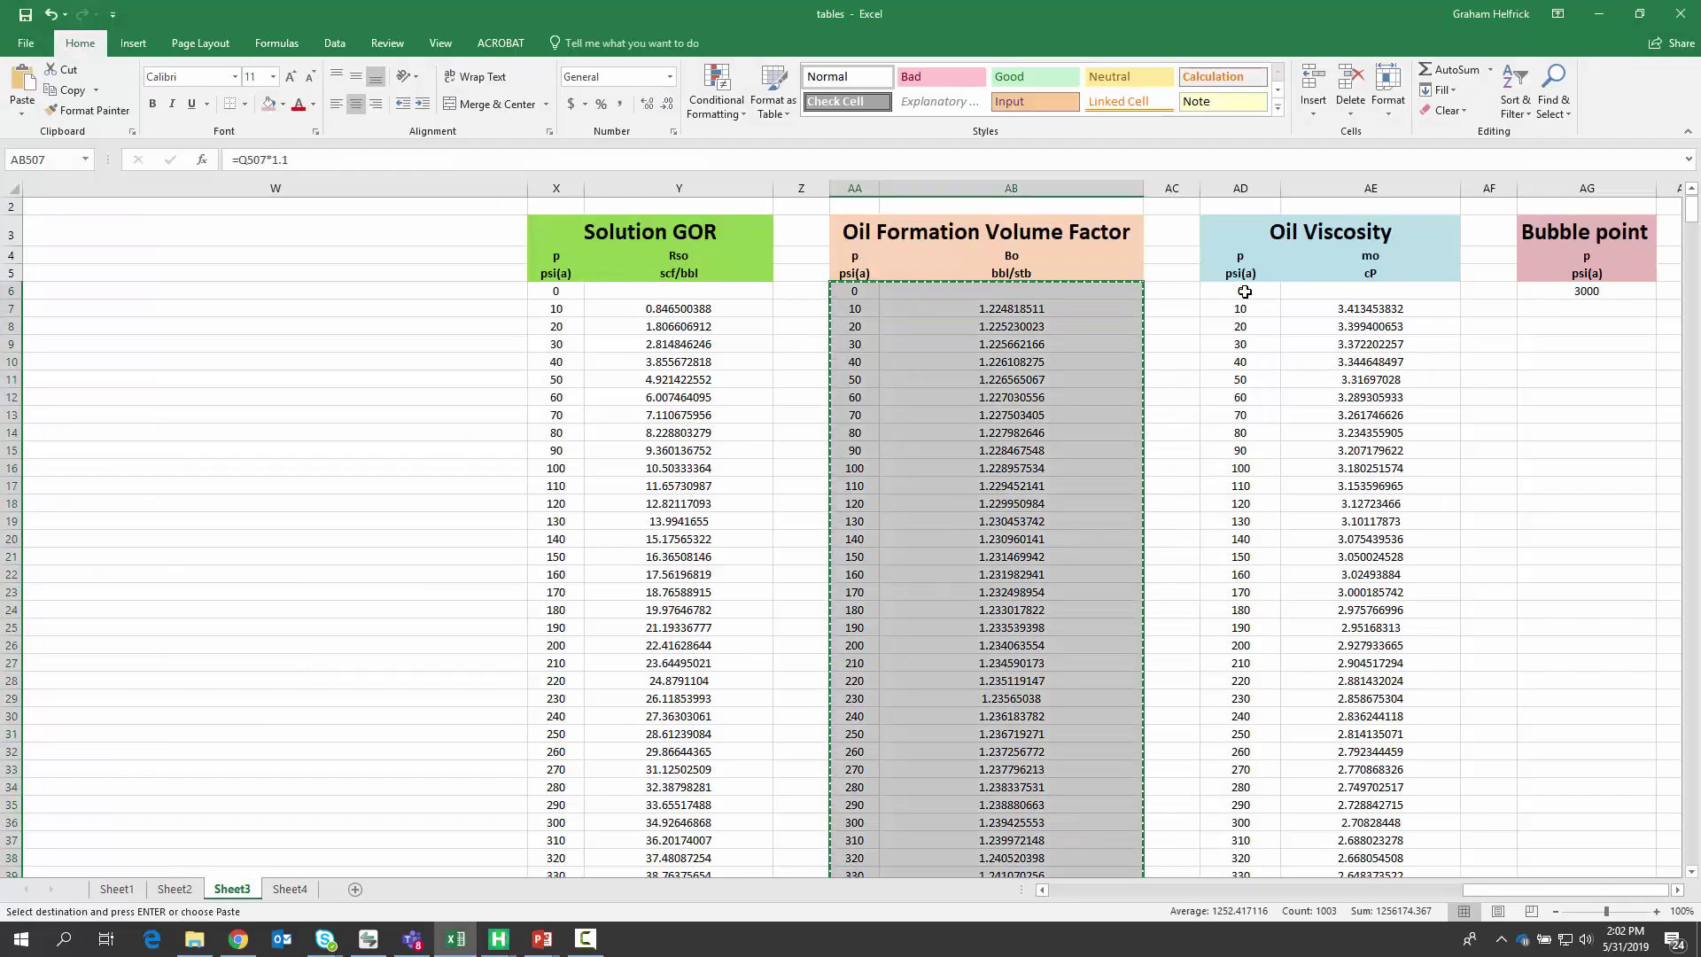
pyautogui.moveTo(1245, 292); pyautogui.dragTo(1383, 954)
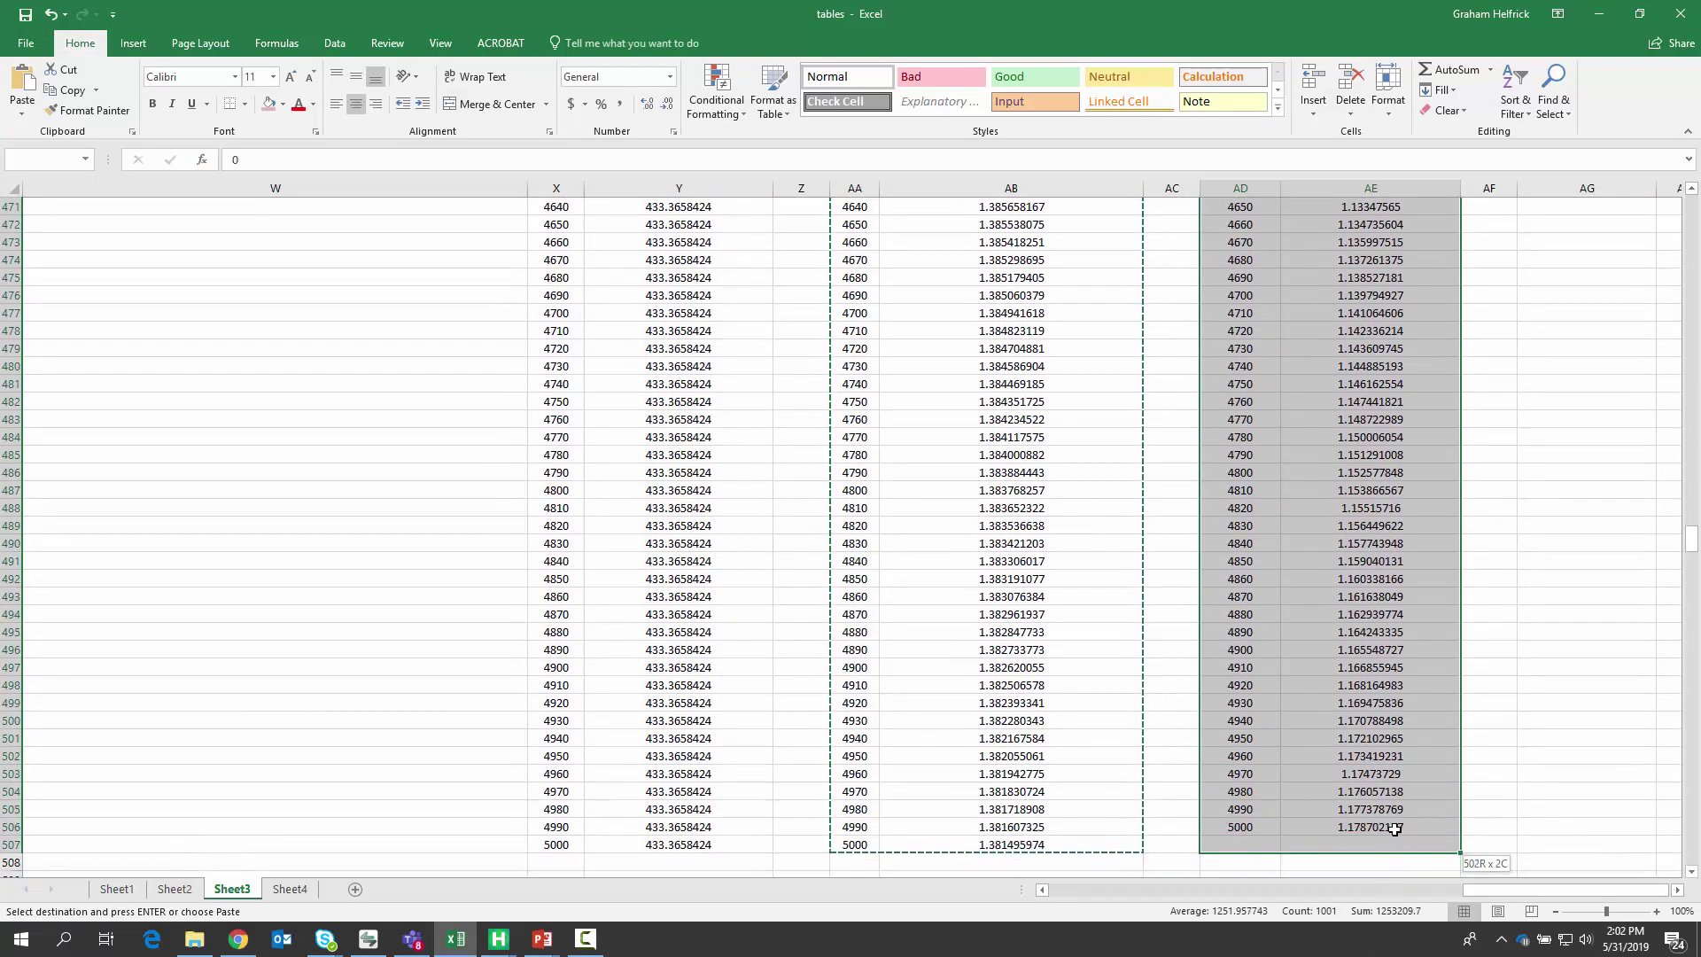
pyautogui.hotkey('ctrl', 'c')
pyautogui.hotkey('alt', 'Tab')
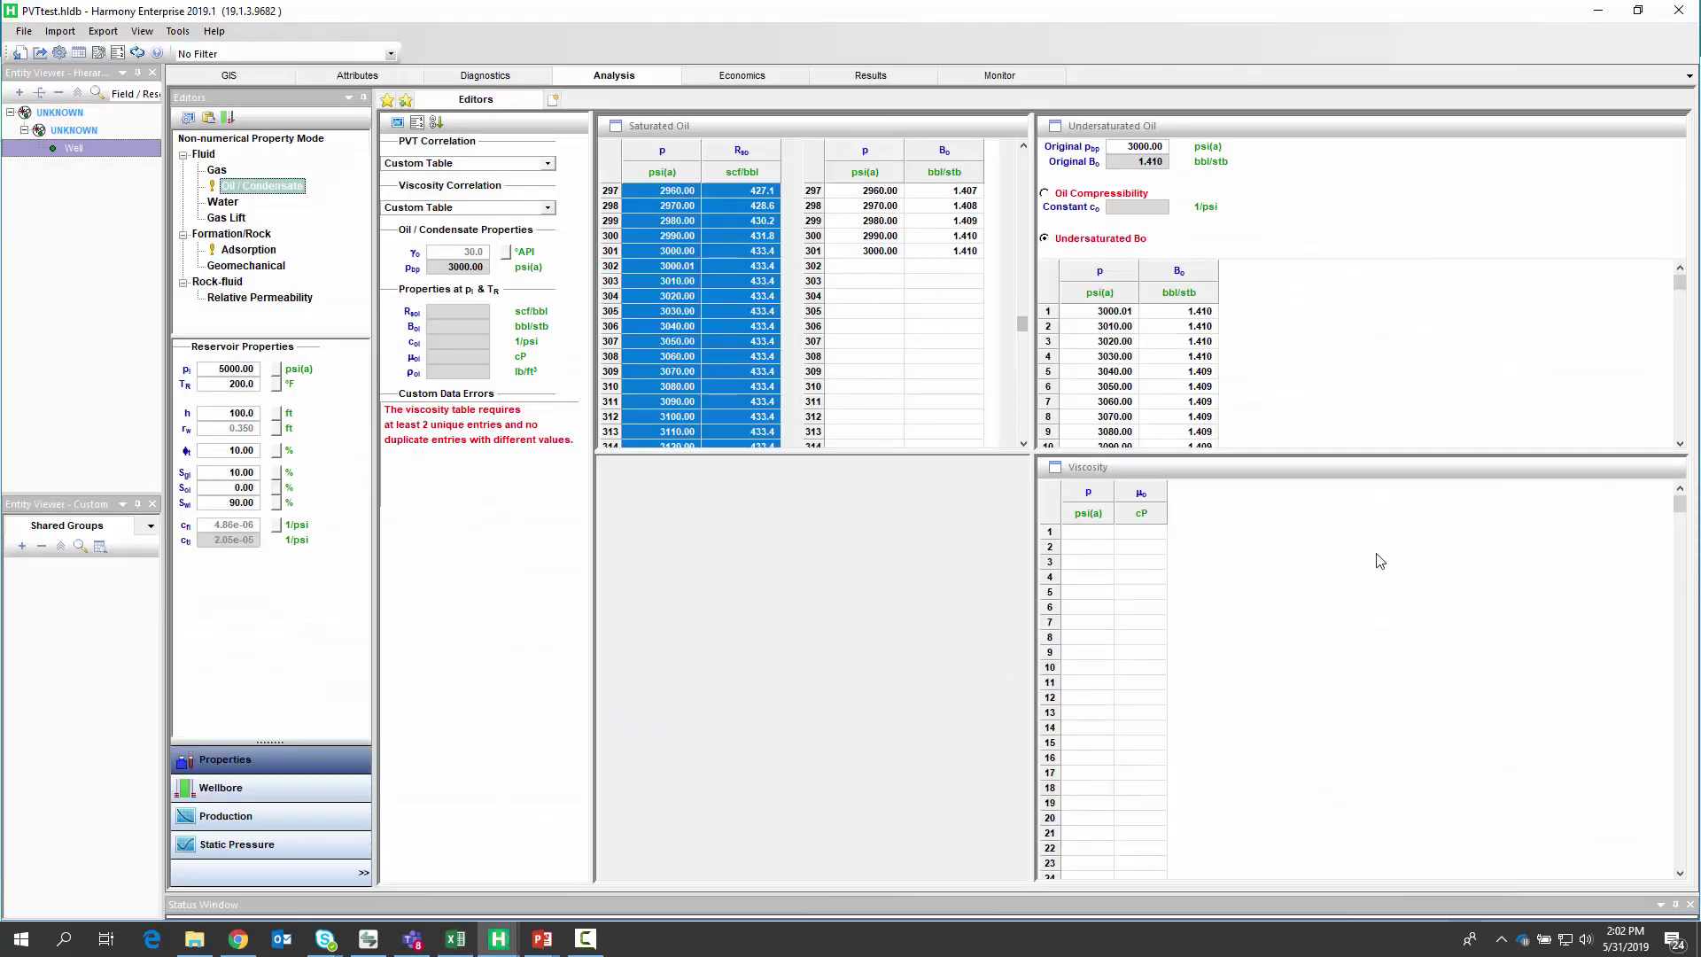
pyautogui.click(1097, 533)
pyautogui.hotkey('ctrl', 'v')
pyautogui.click(1150, 577)
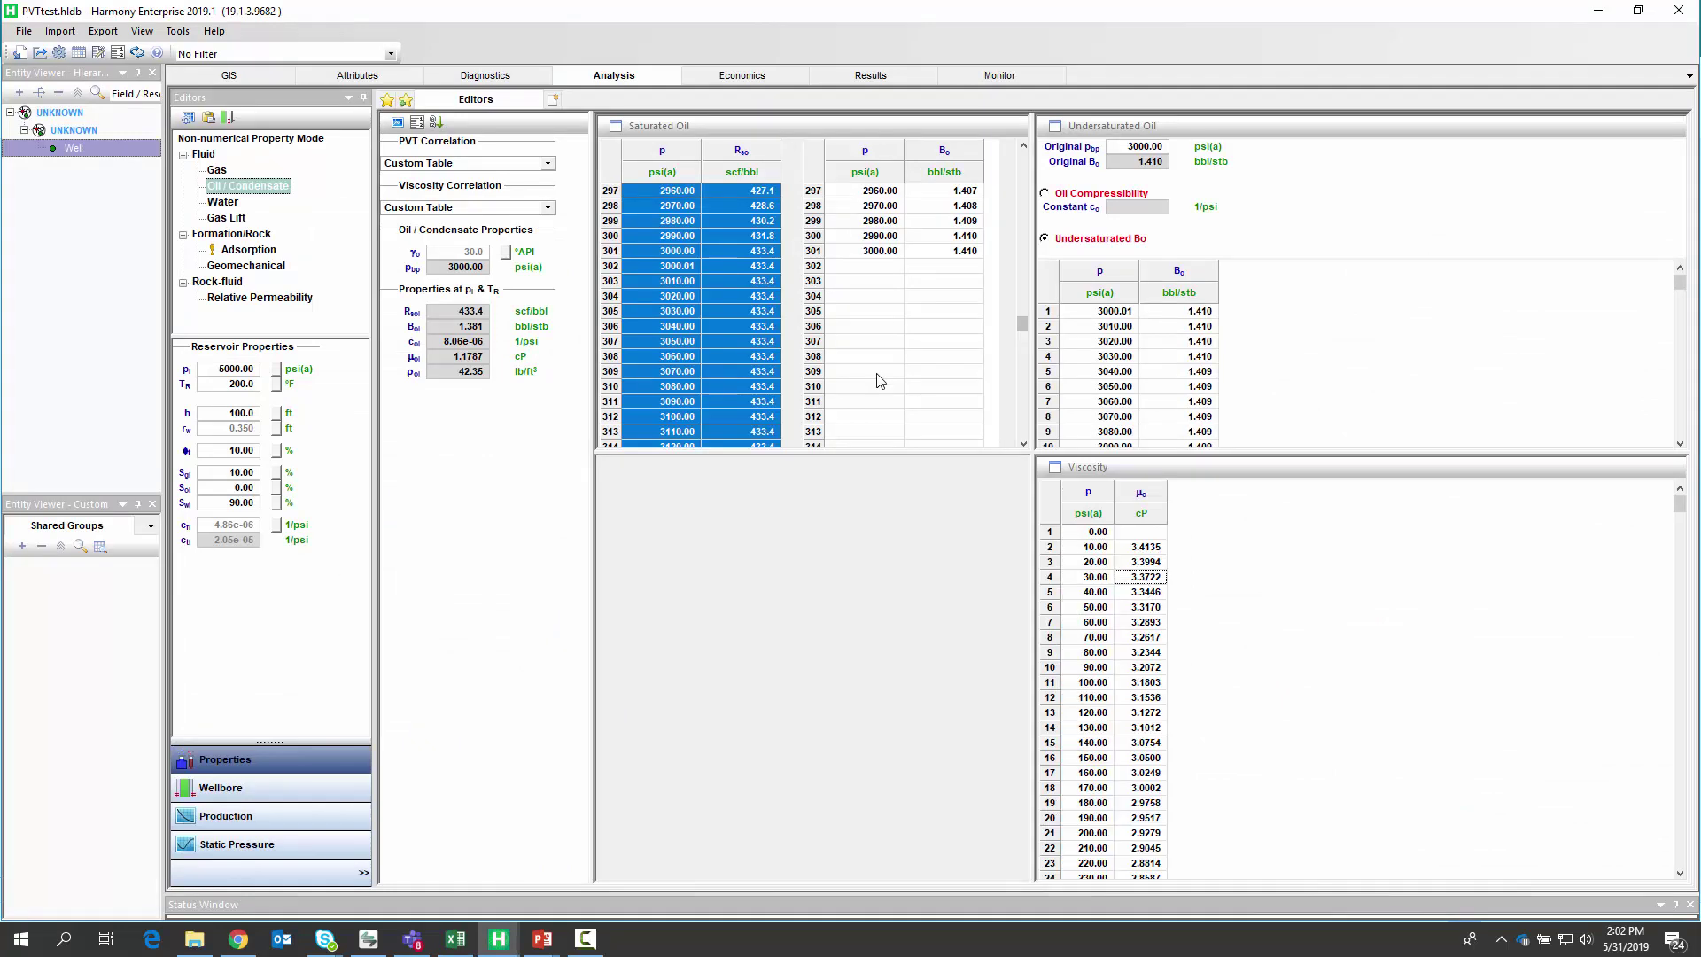
# - Plot the custom Rso, Bo, compressibility and viscosity curves against pressure for Oil / Condensate
pyautogui.click(397, 123)
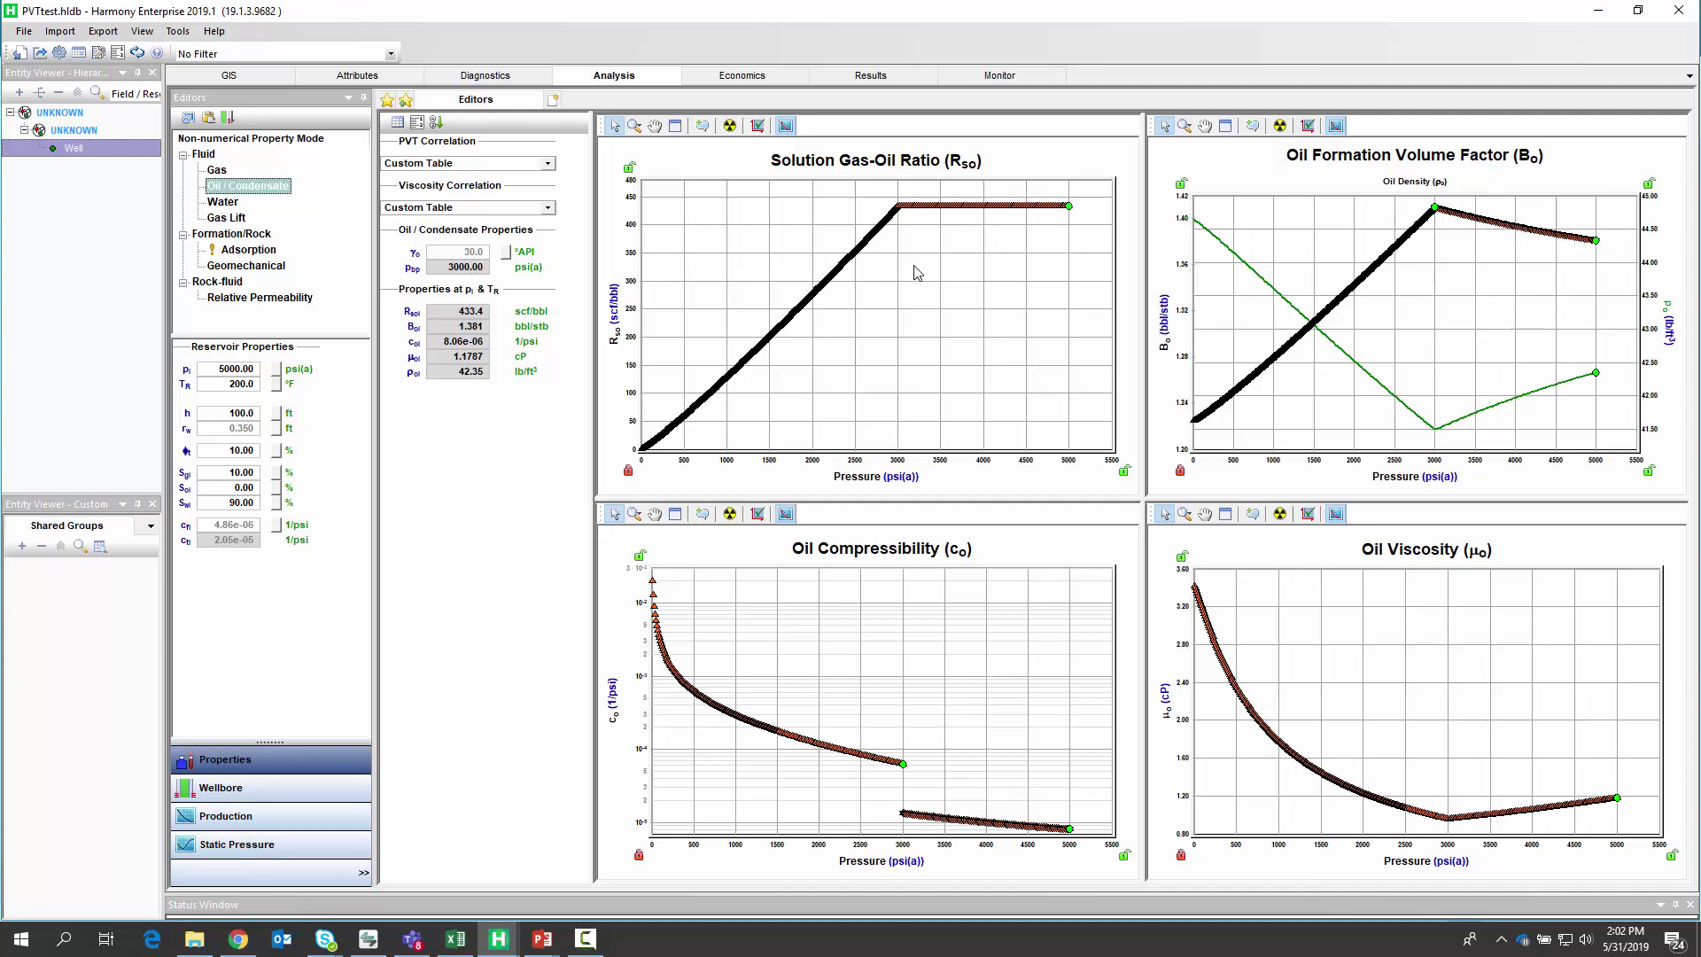
pyautogui.click(216, 170)
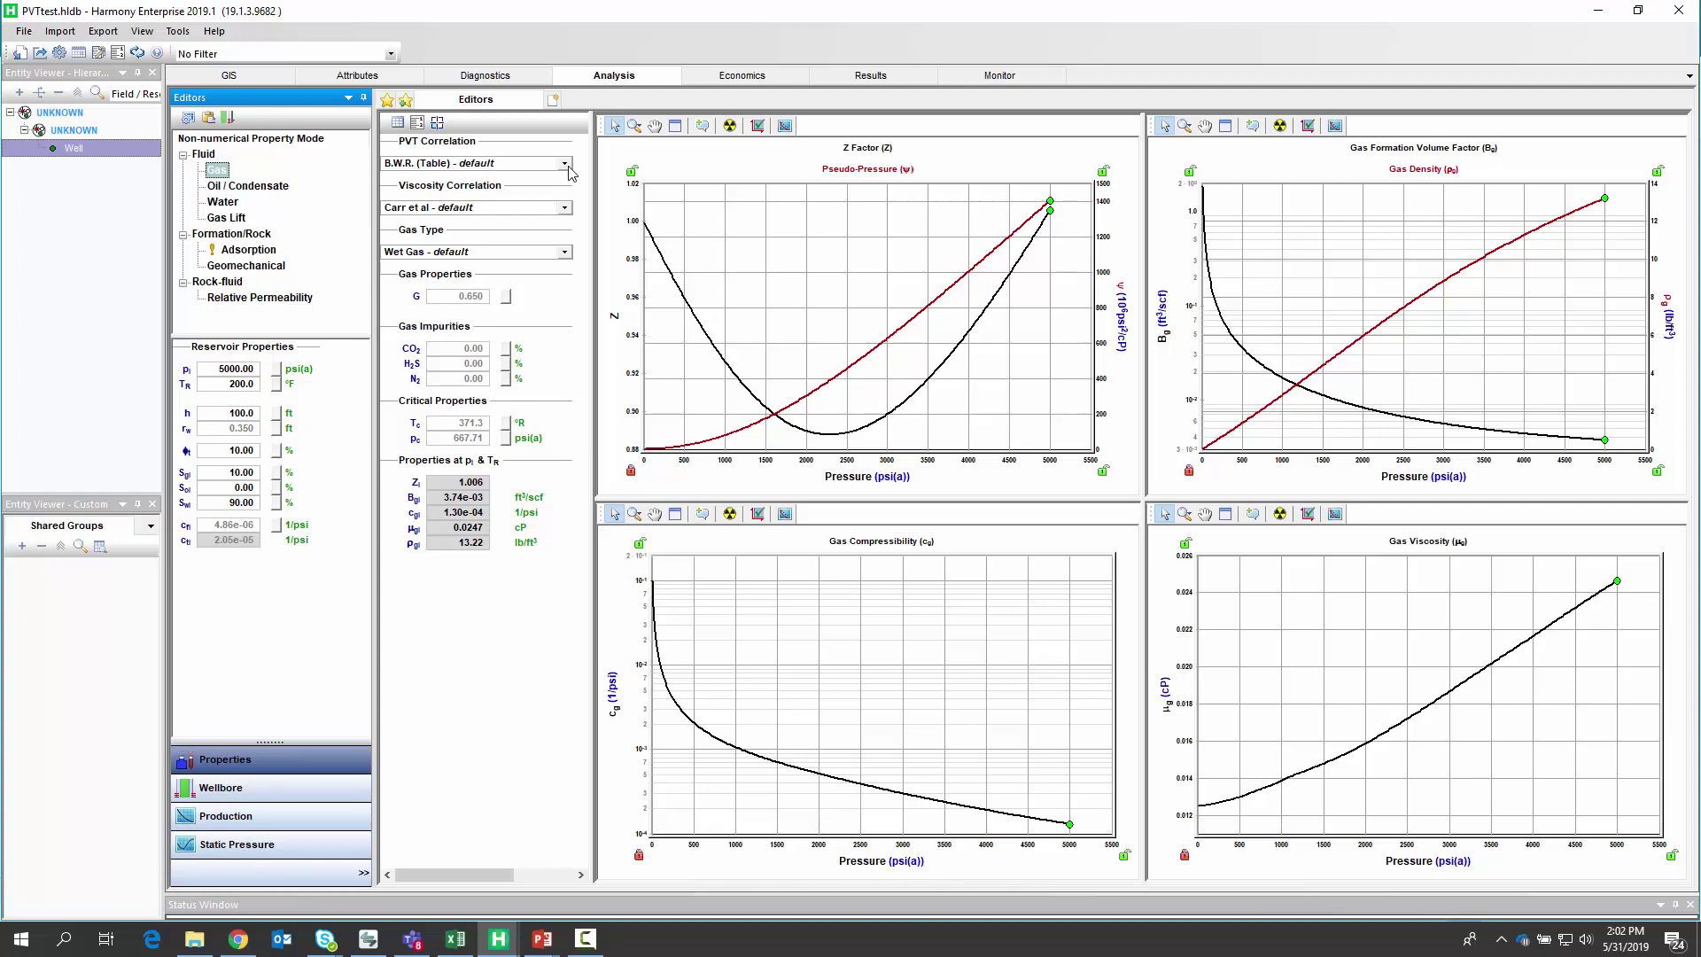
pyautogui.click(229, 188)
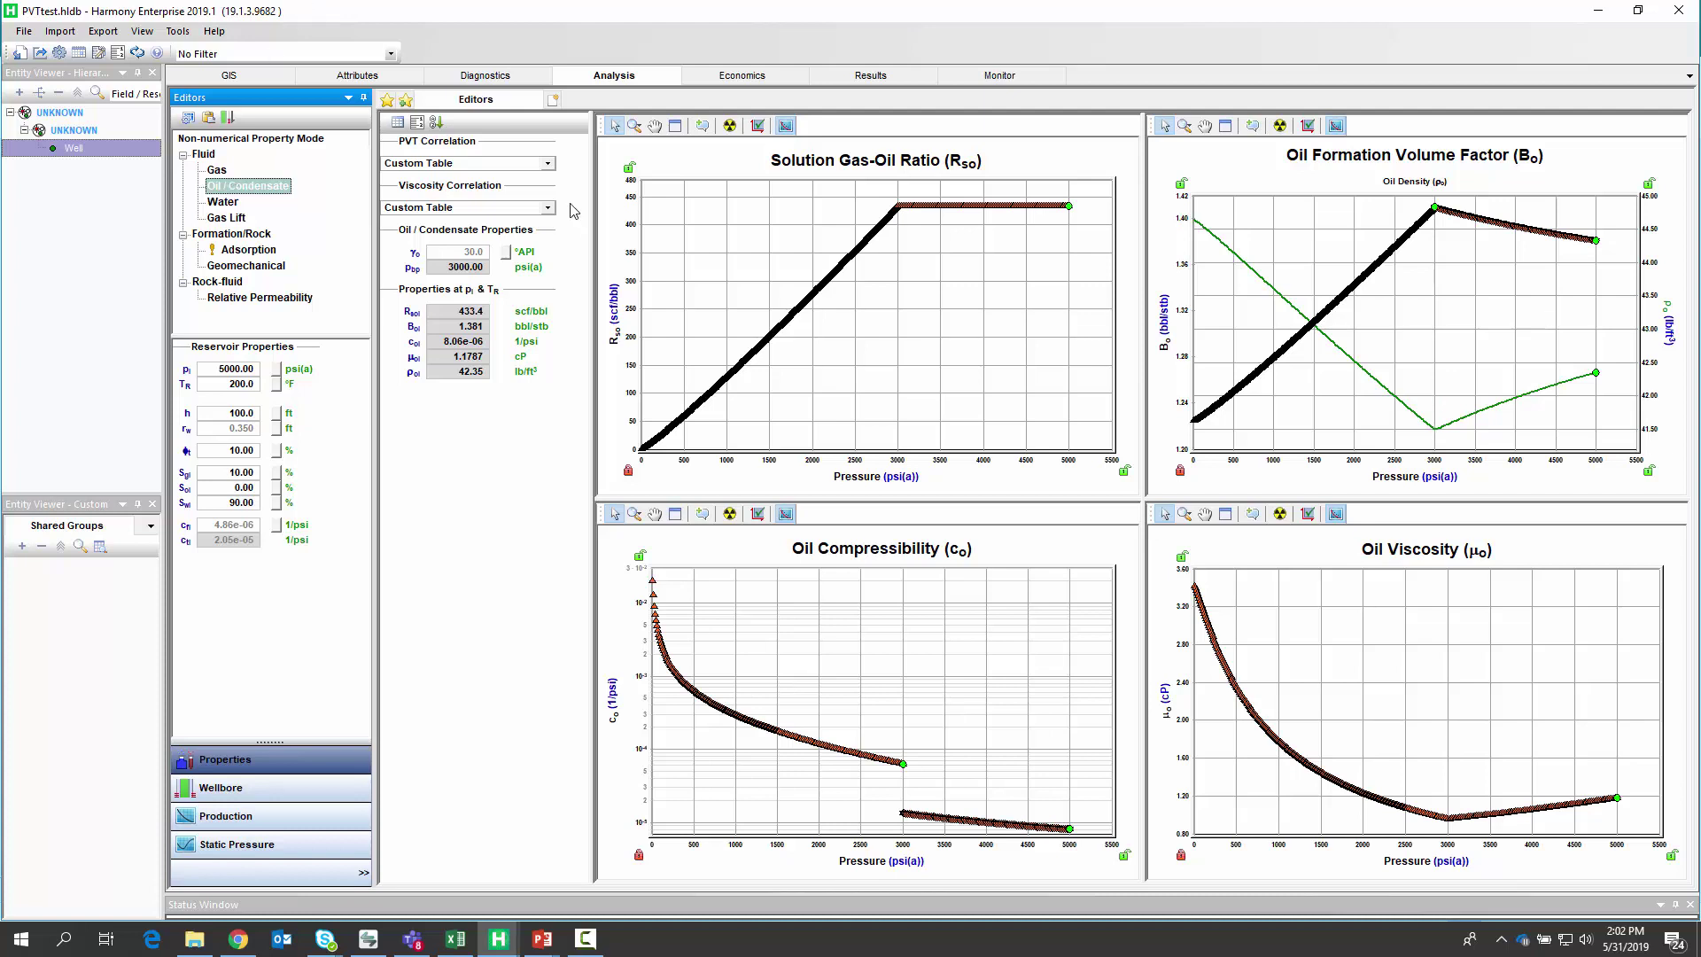
# - Compare lab curves with Vasquez and Beggs, Beggs and Robinson viscosity, then De Ghetto et al PVT
pyautogui.click(548, 165)
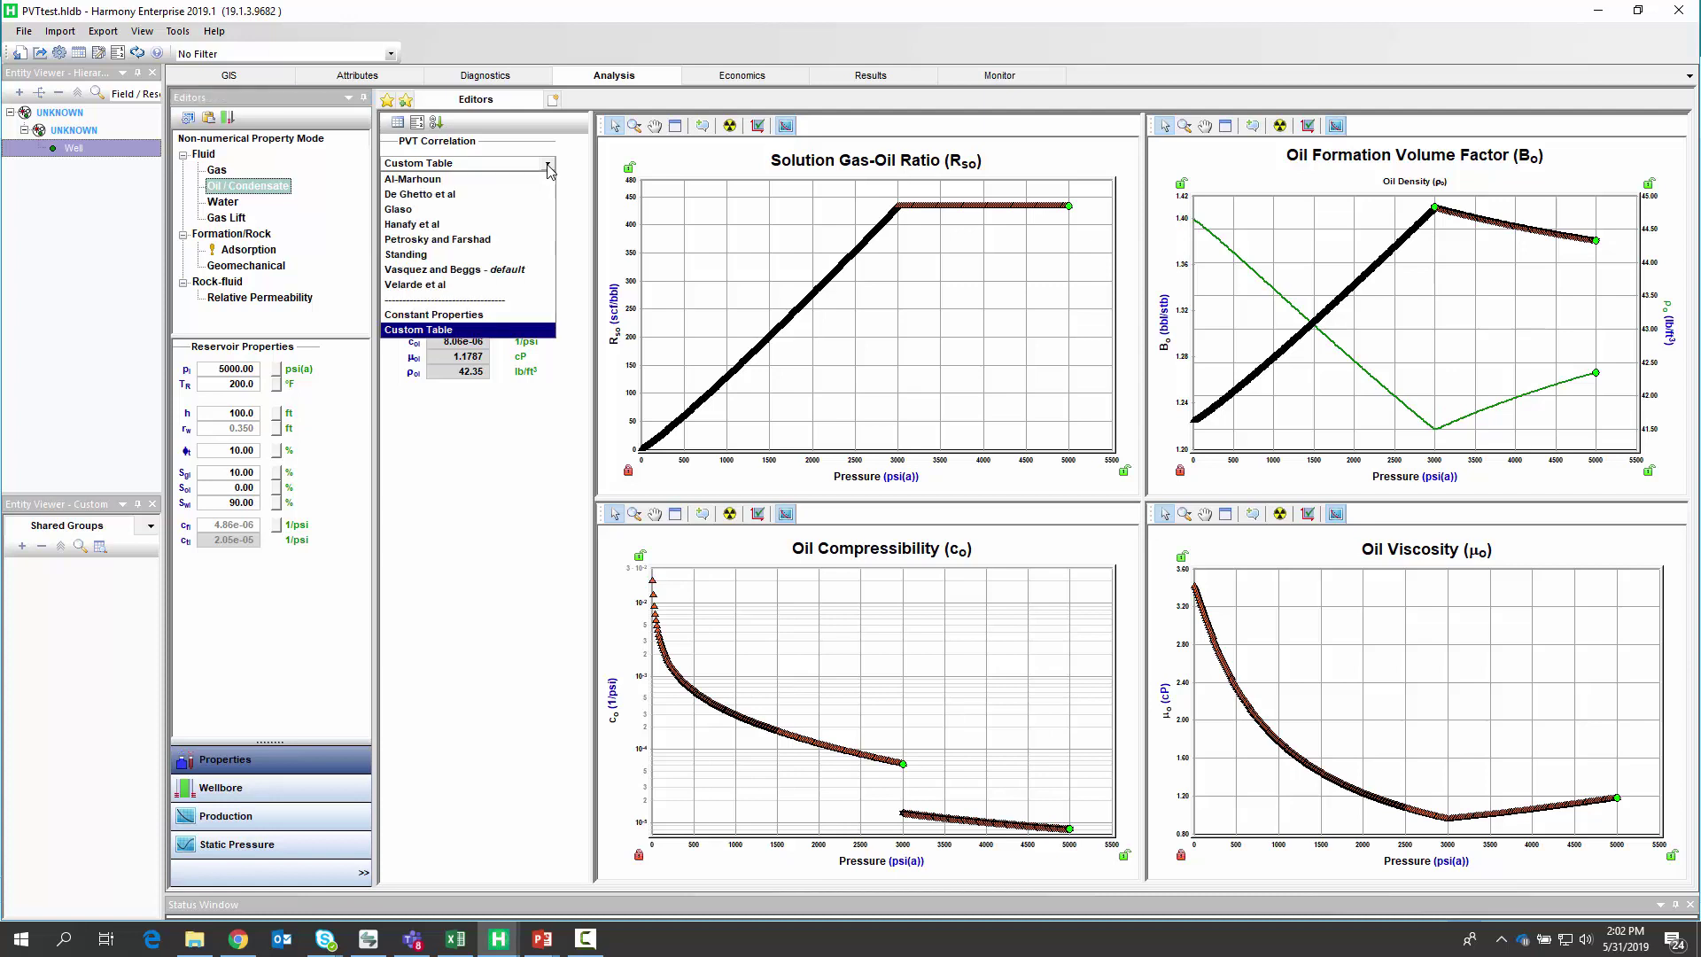
pyautogui.click(500, 269)
pyautogui.click(548, 209)
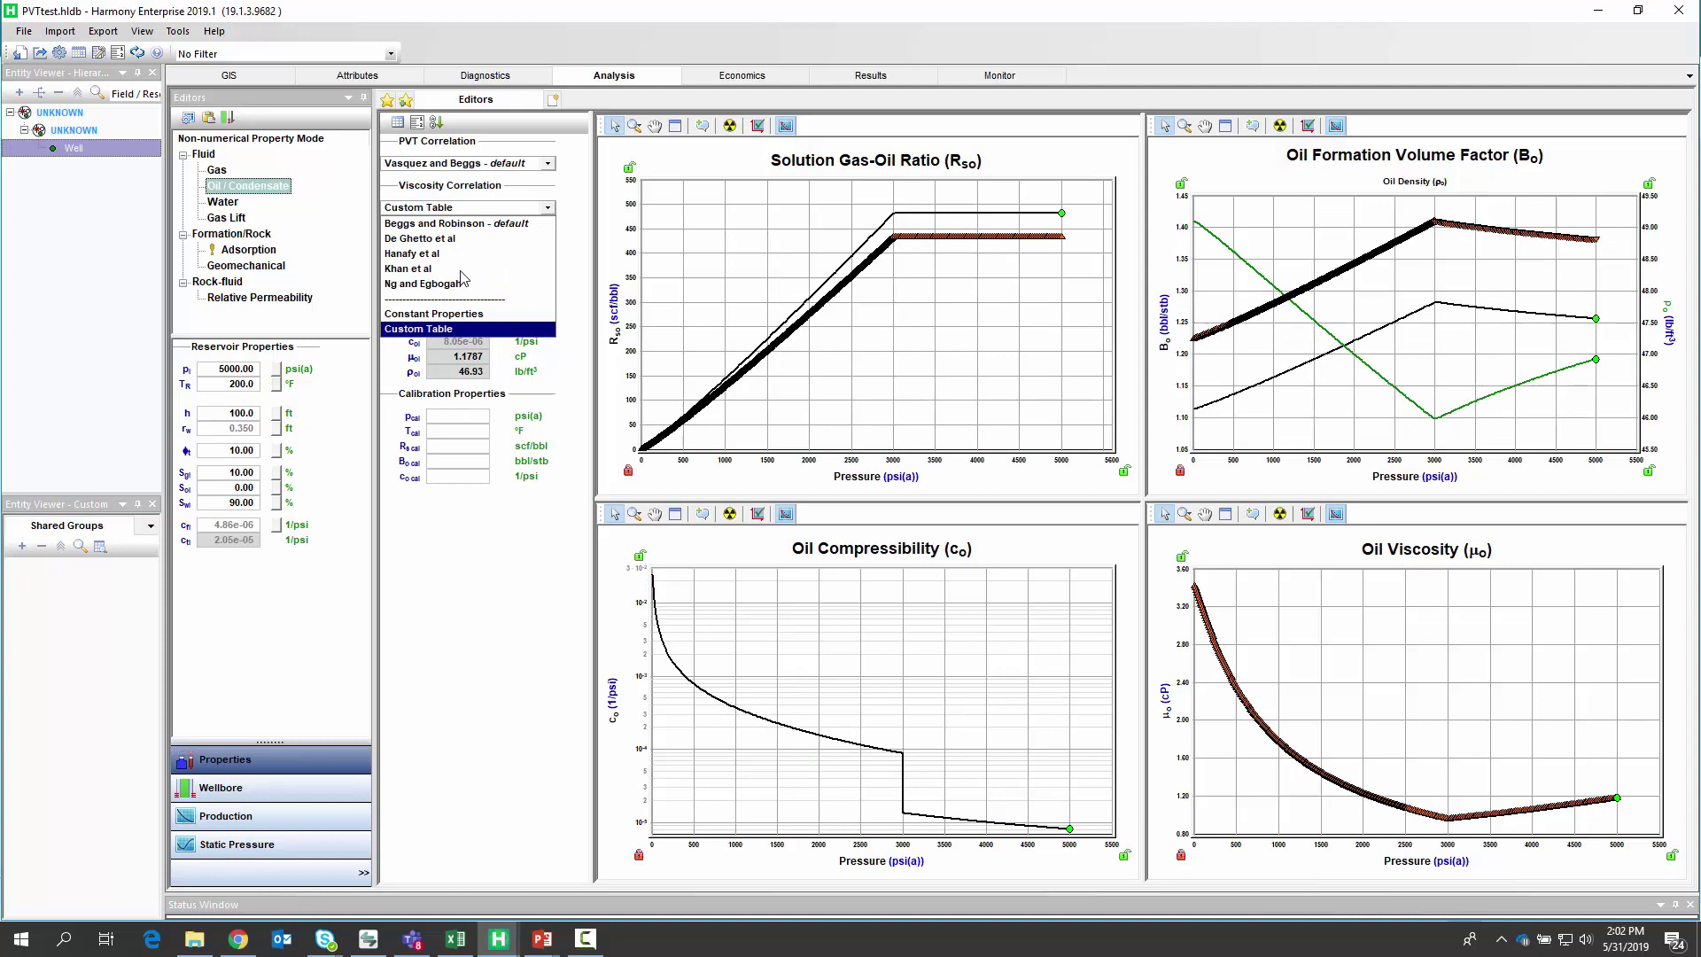
pyautogui.click(432, 225)
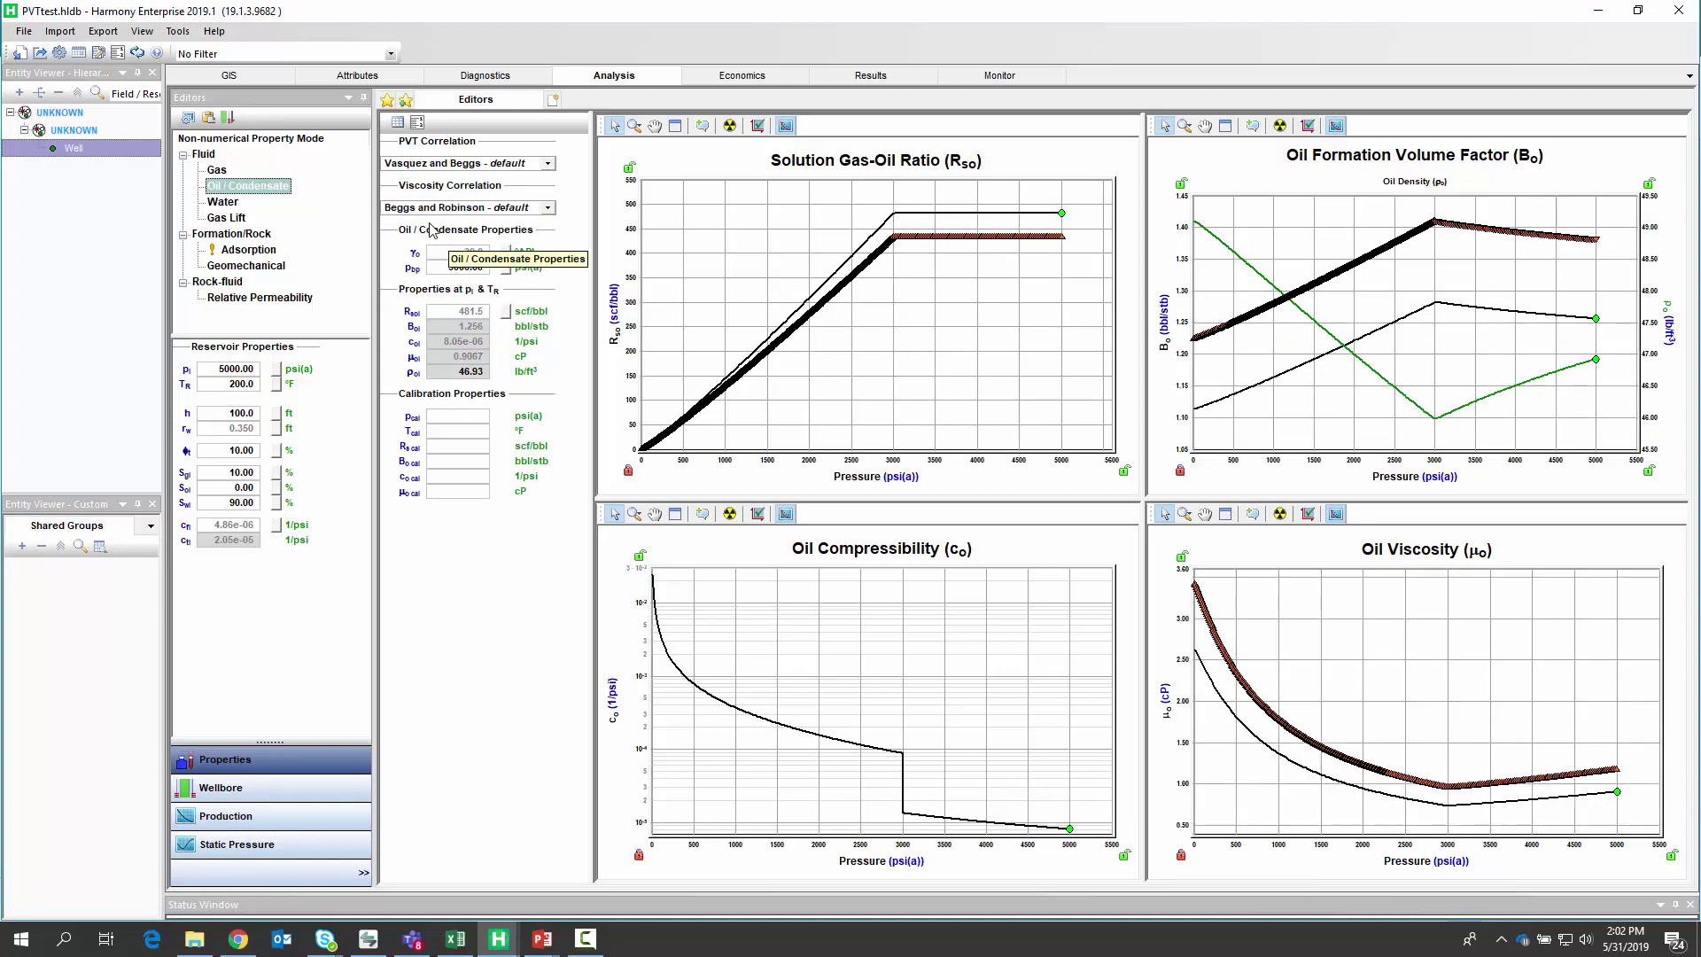
pyautogui.click(785, 126)
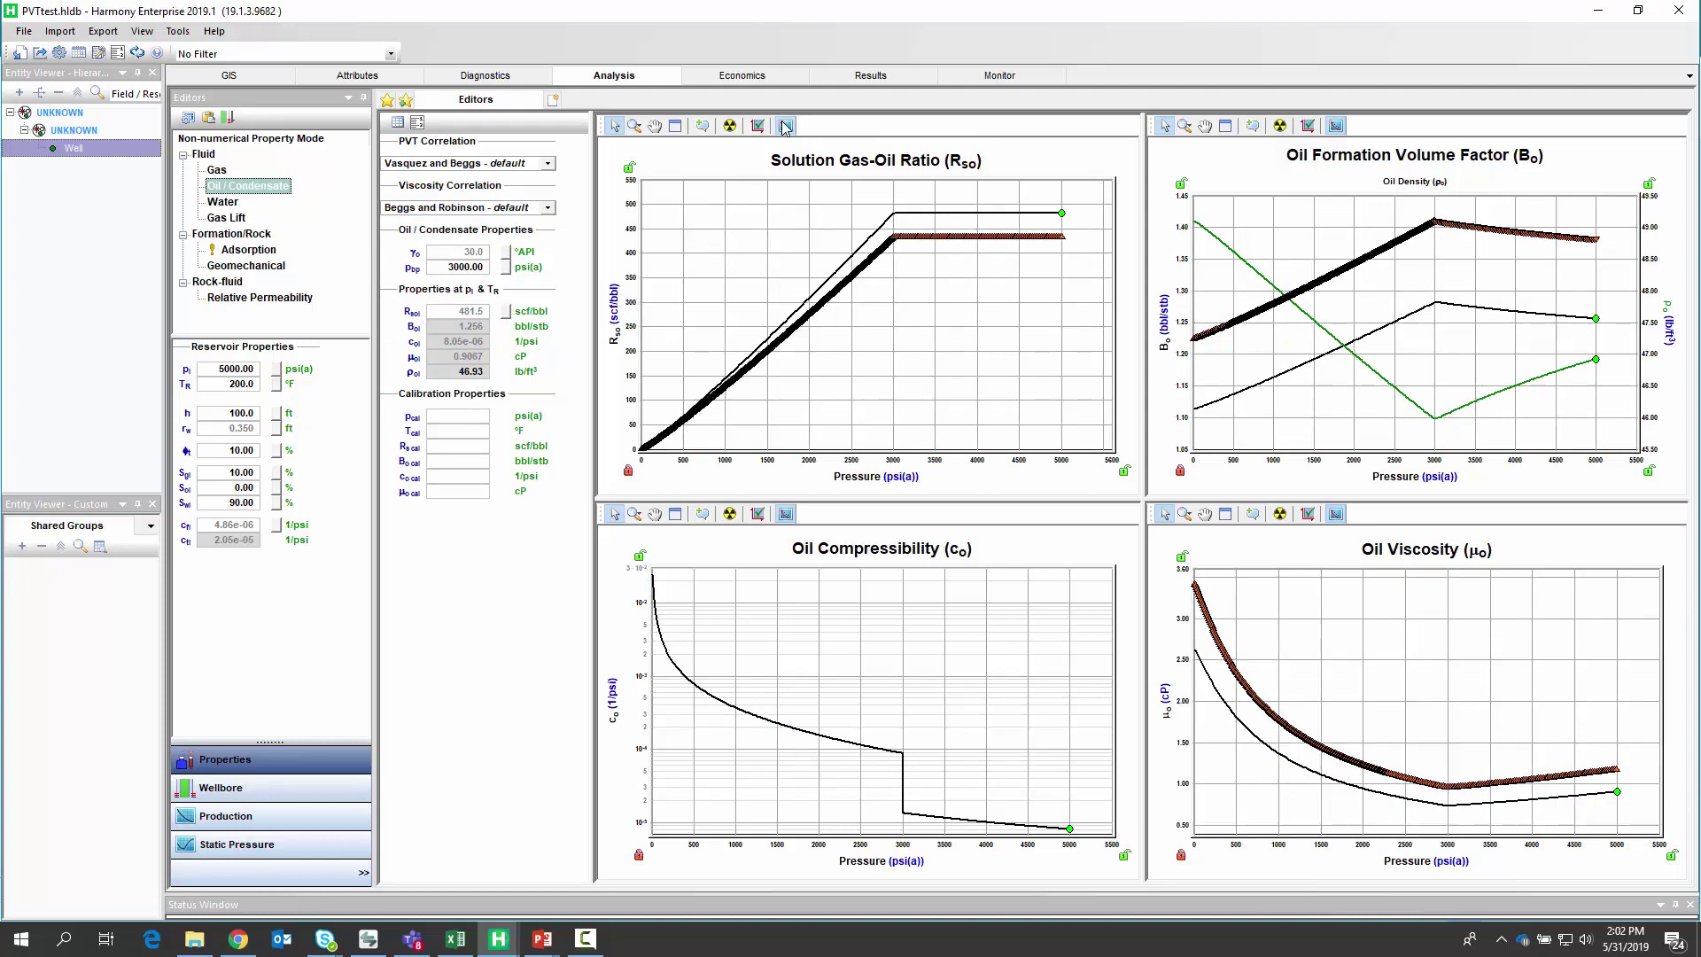
pyautogui.click(1336, 126)
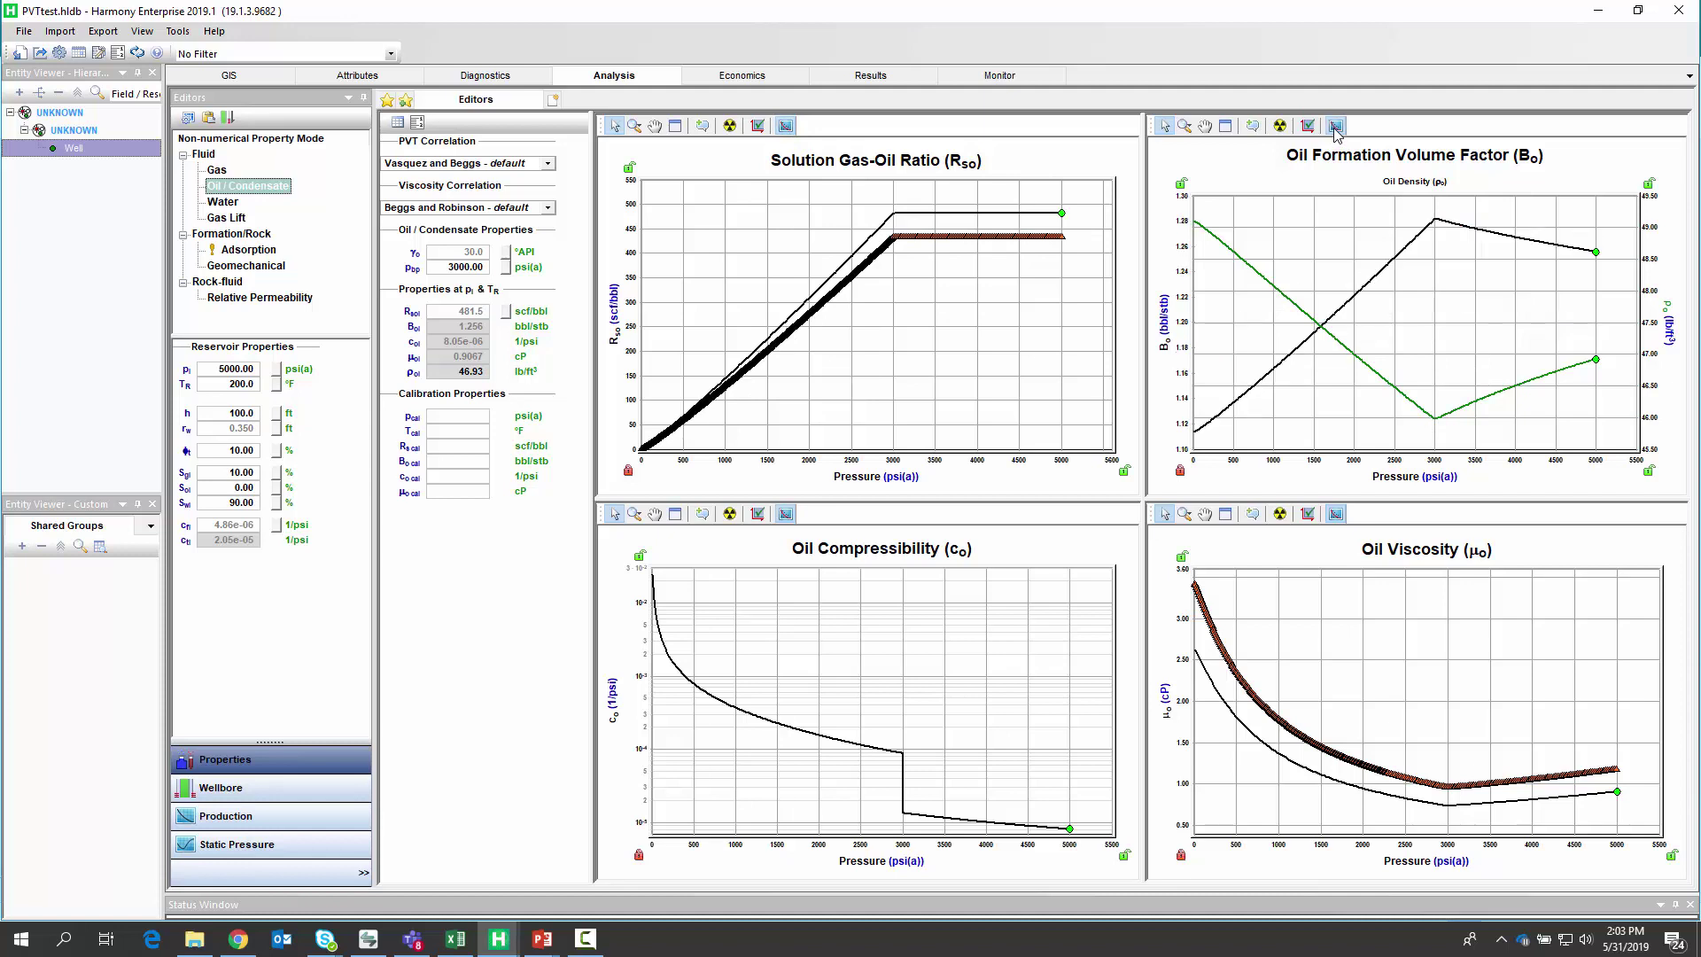
pyautogui.click(1336, 514)
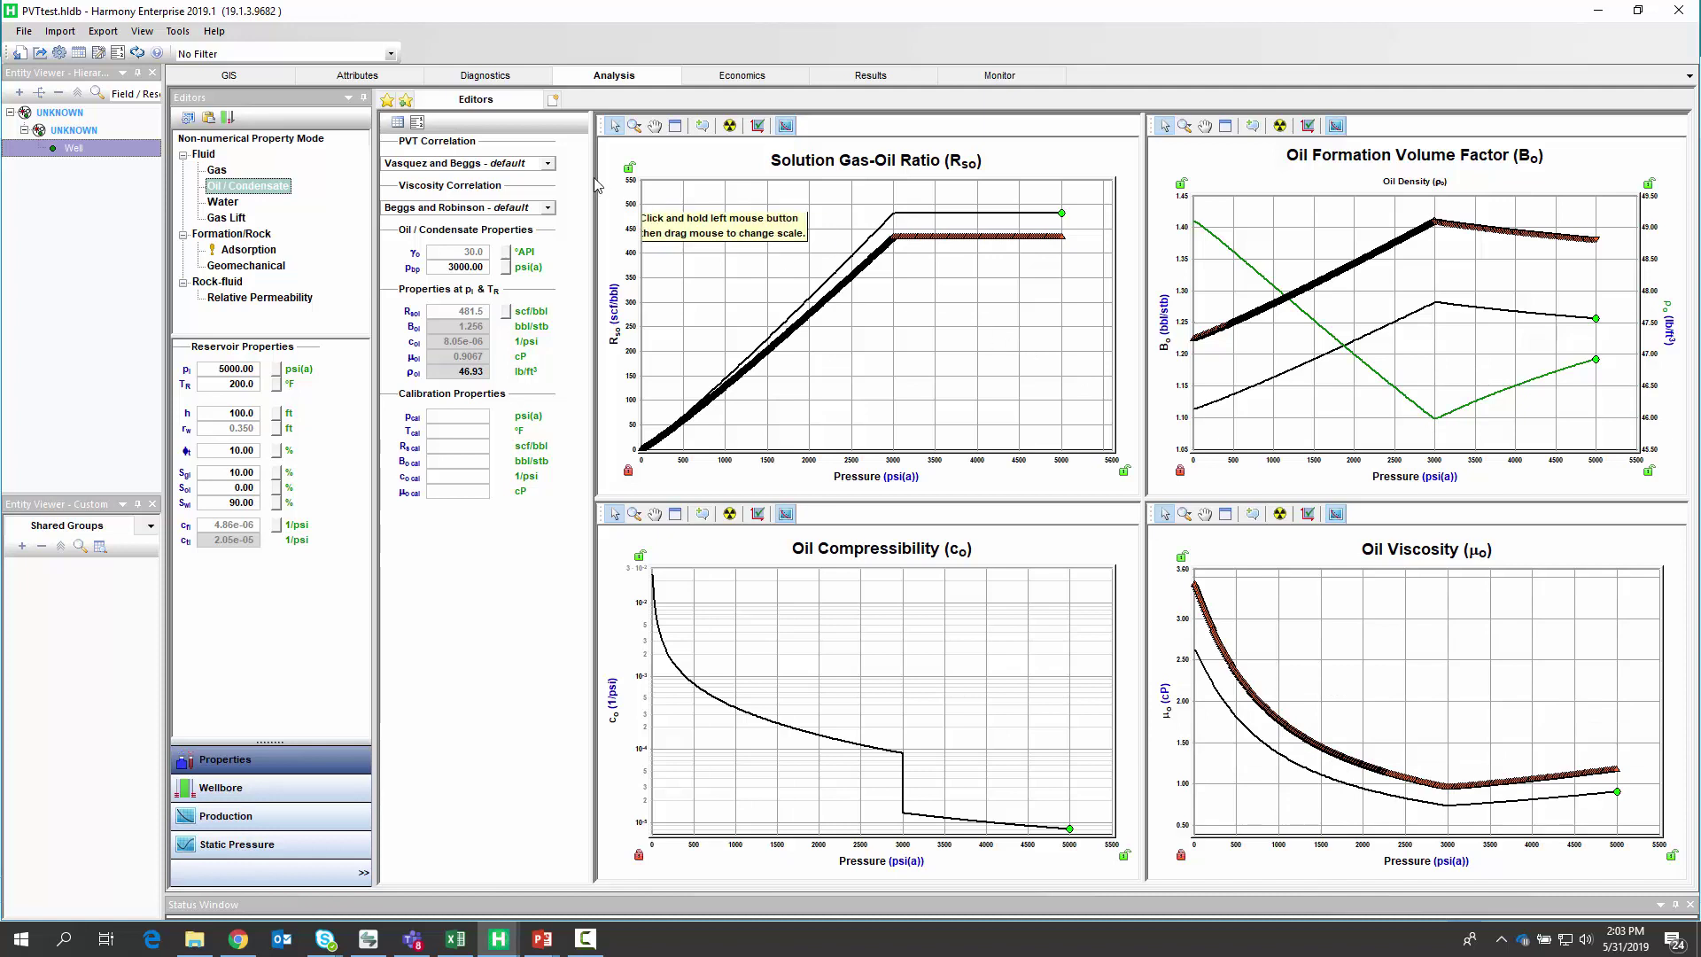
pyautogui.click(545, 163)
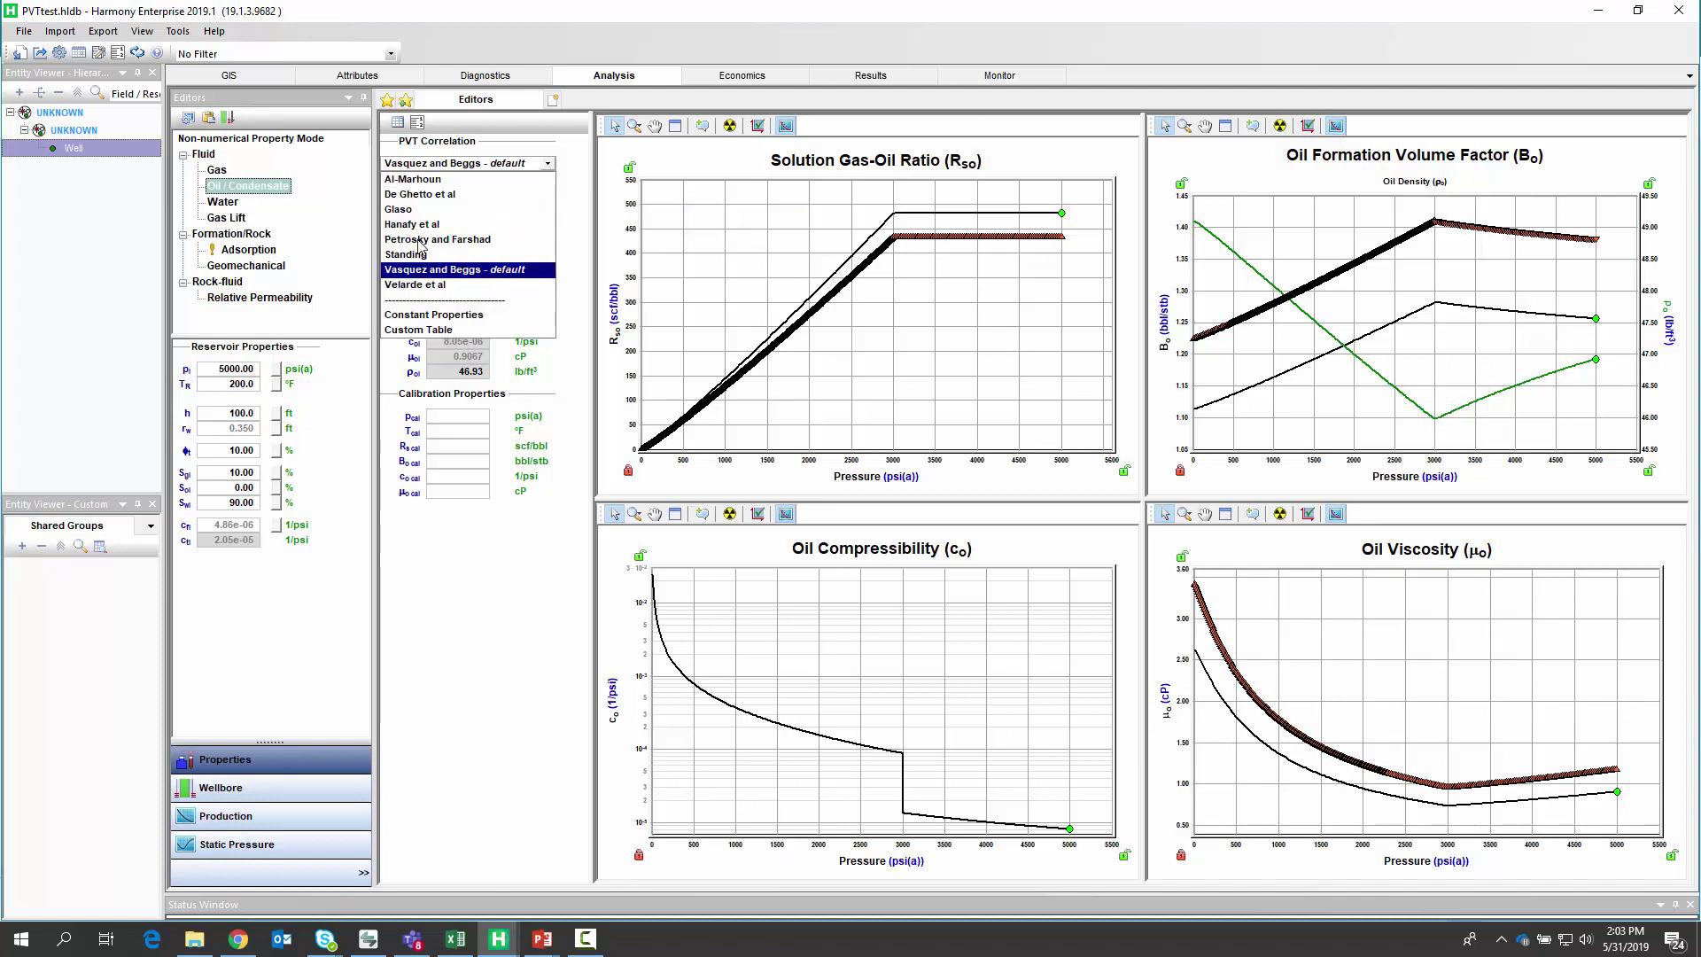
pyautogui.click(411, 194)
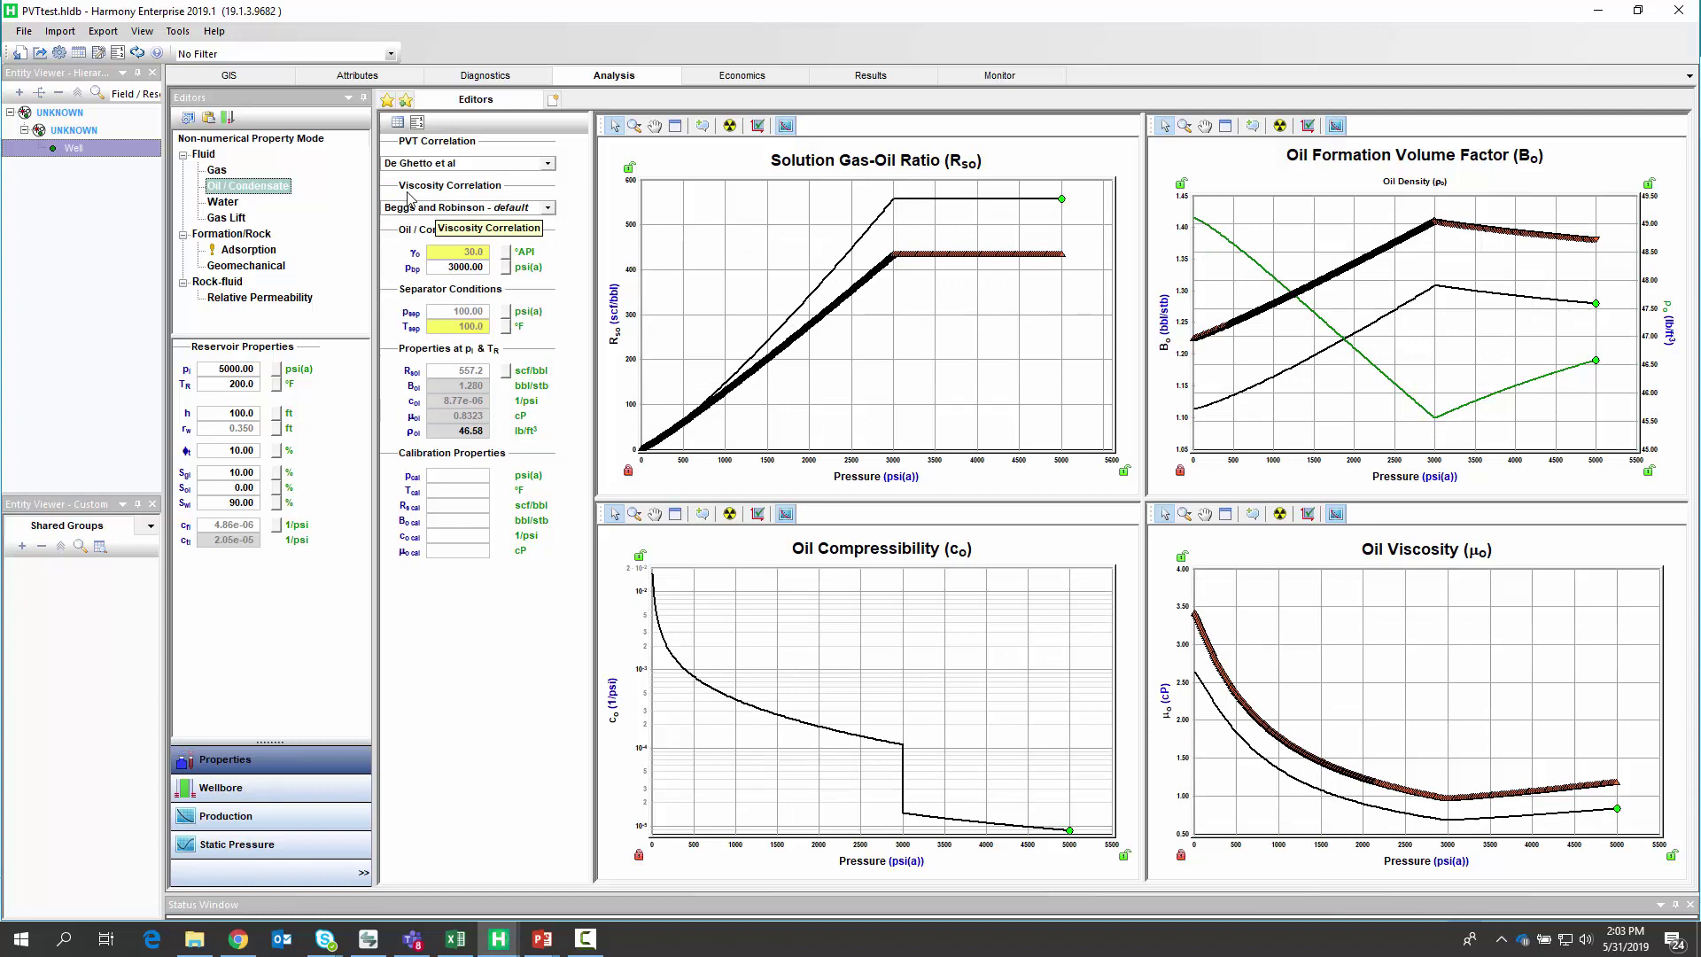